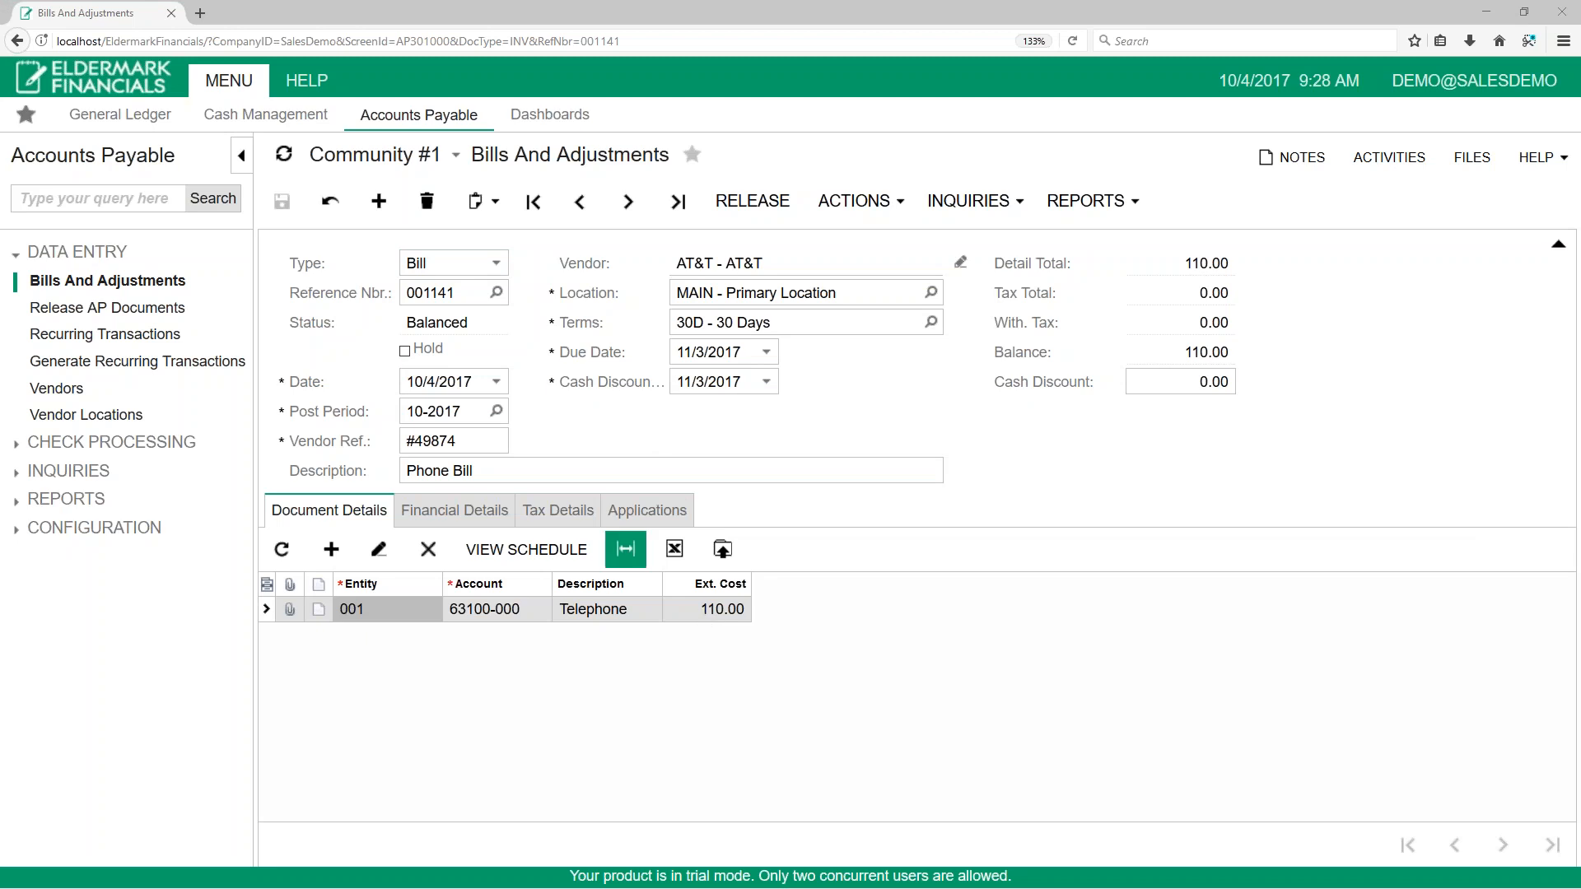
Step: Set the AT&T phone bill's date to 10/1/2017 and save the bill
left_click(475, 375)
type("01")
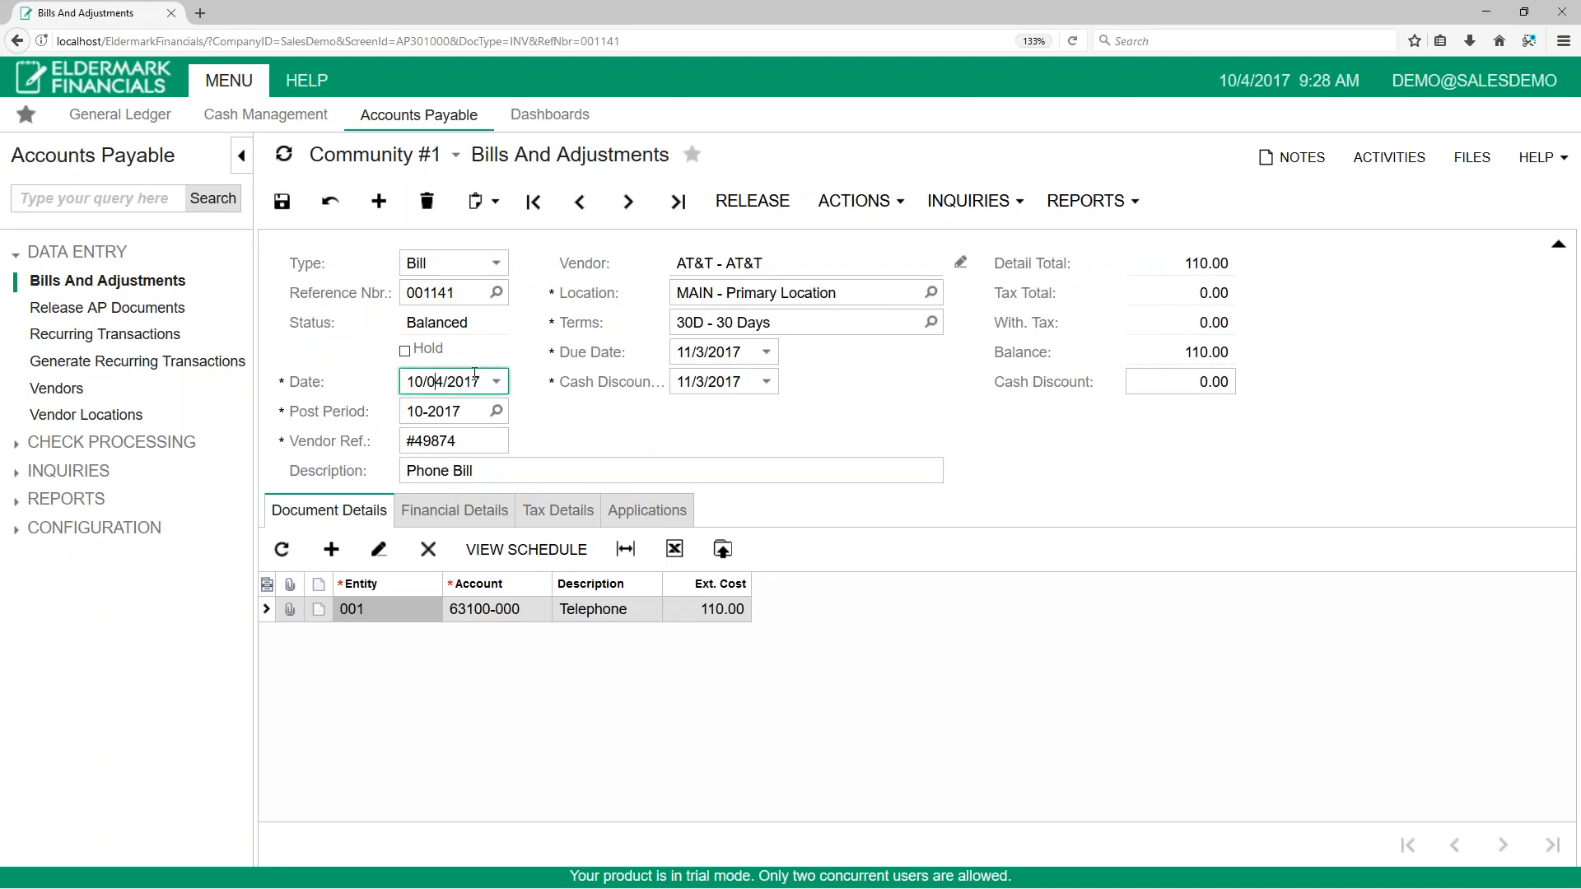
left_click(281, 202)
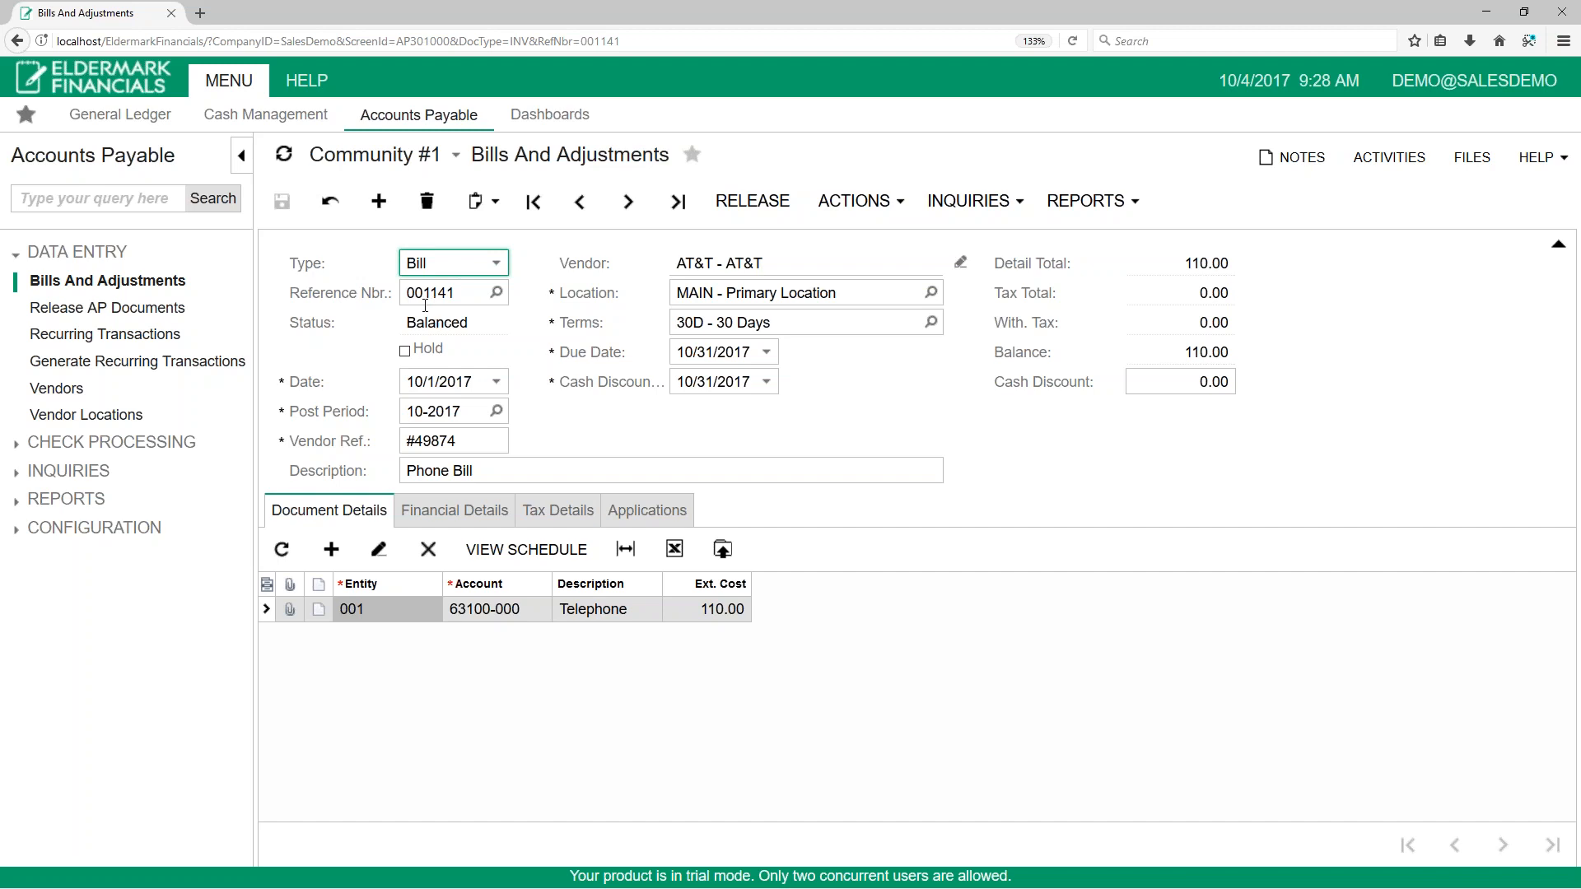
Step: Add the bill to a new recurring schedule with no execution limit and a start date of 10/1/2017, and save it
left_click(906, 210)
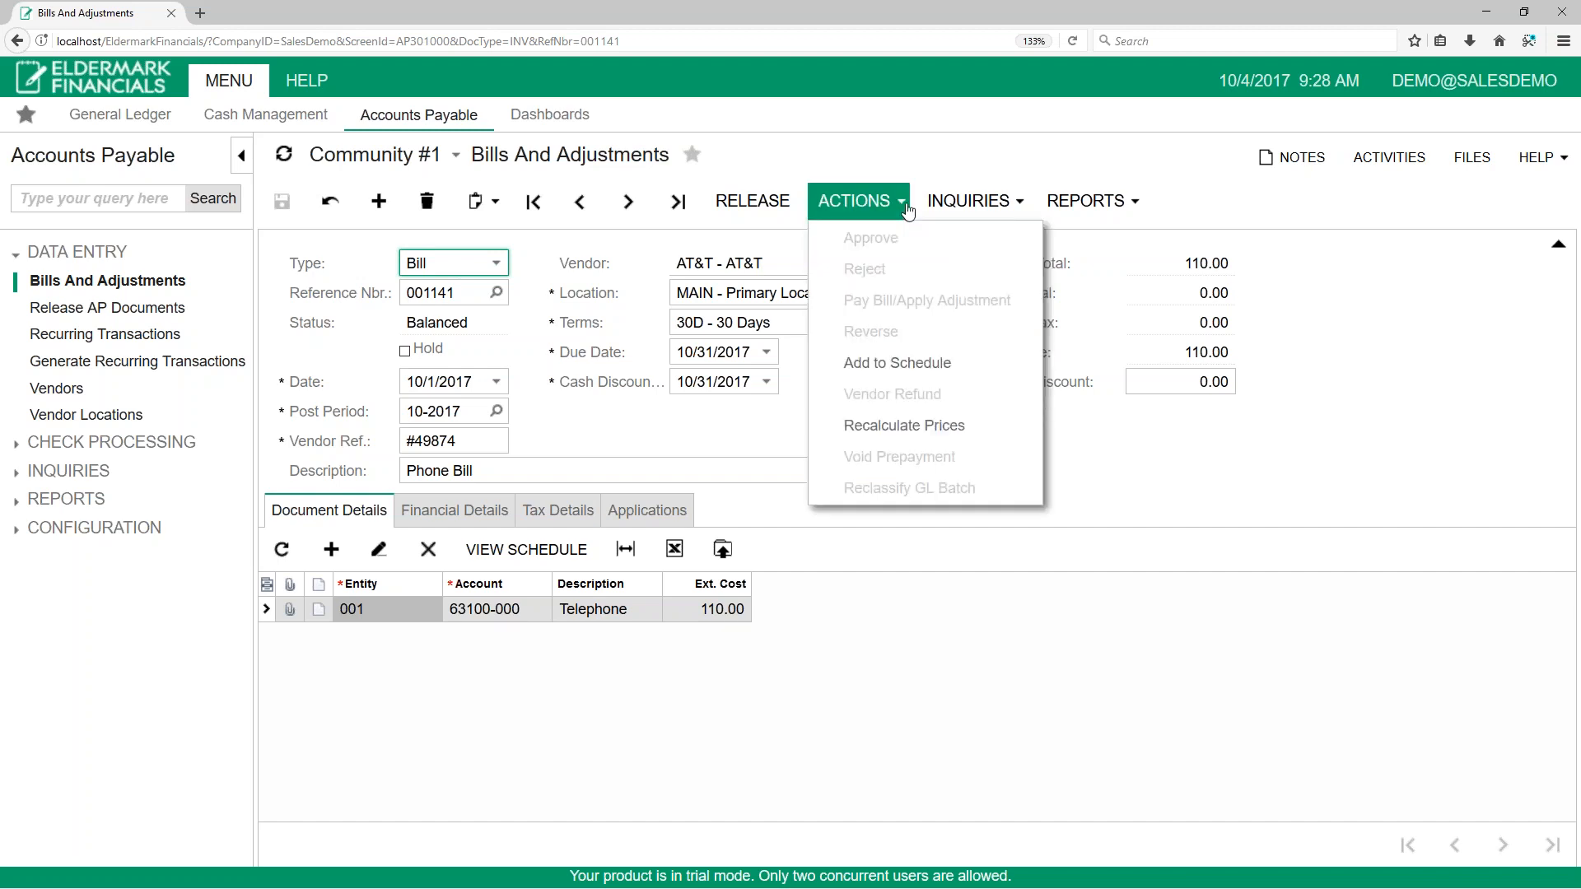
left_click(928, 371)
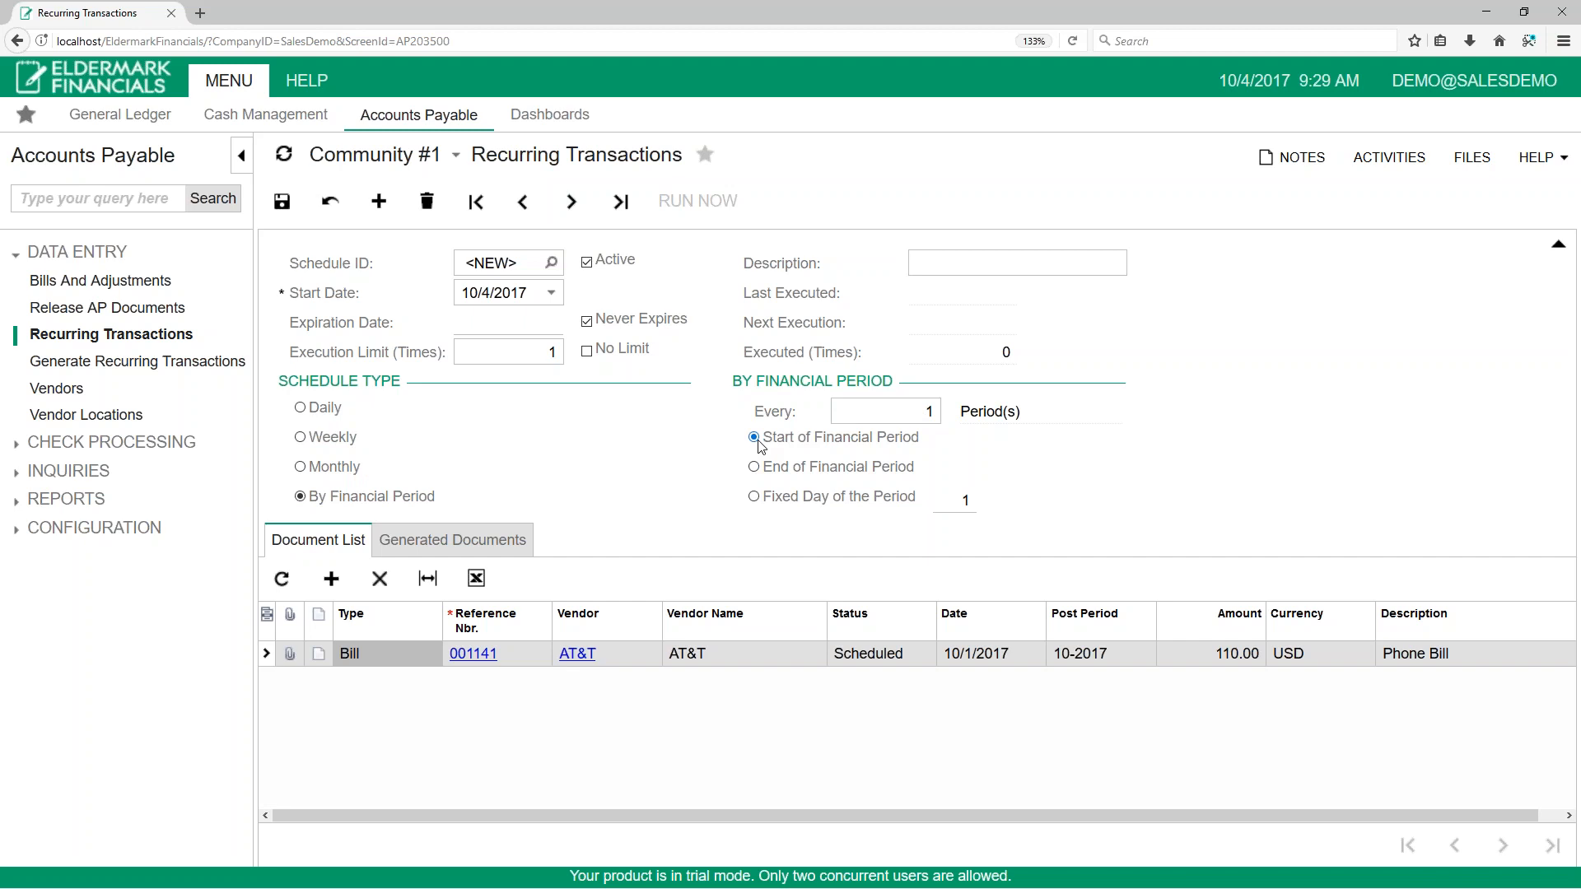
left_click(587, 352)
left_click(463, 294)
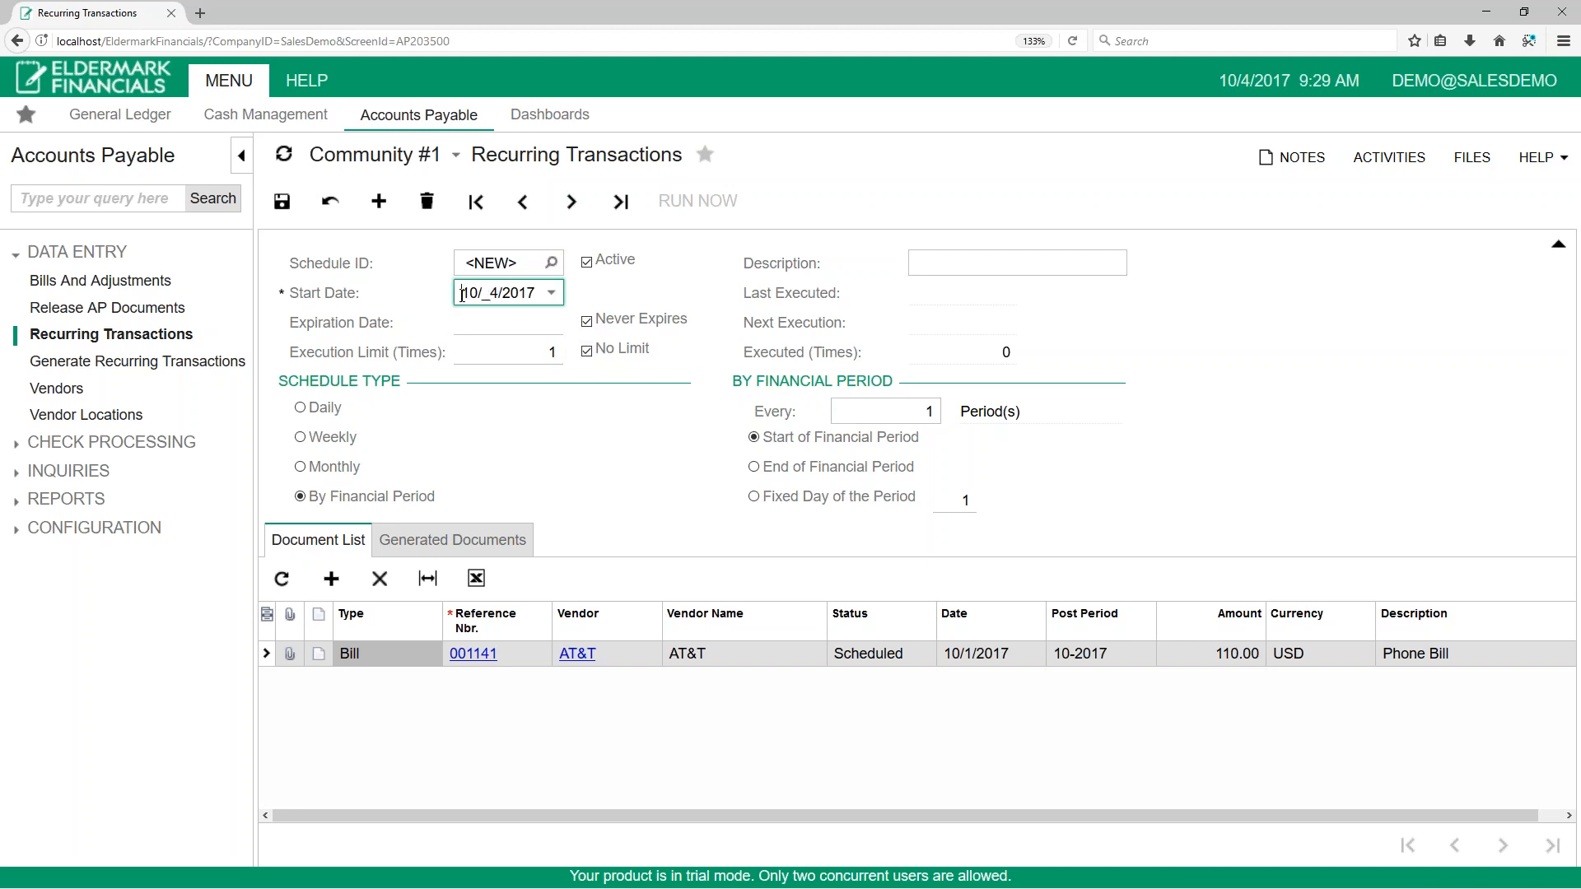
type("01")
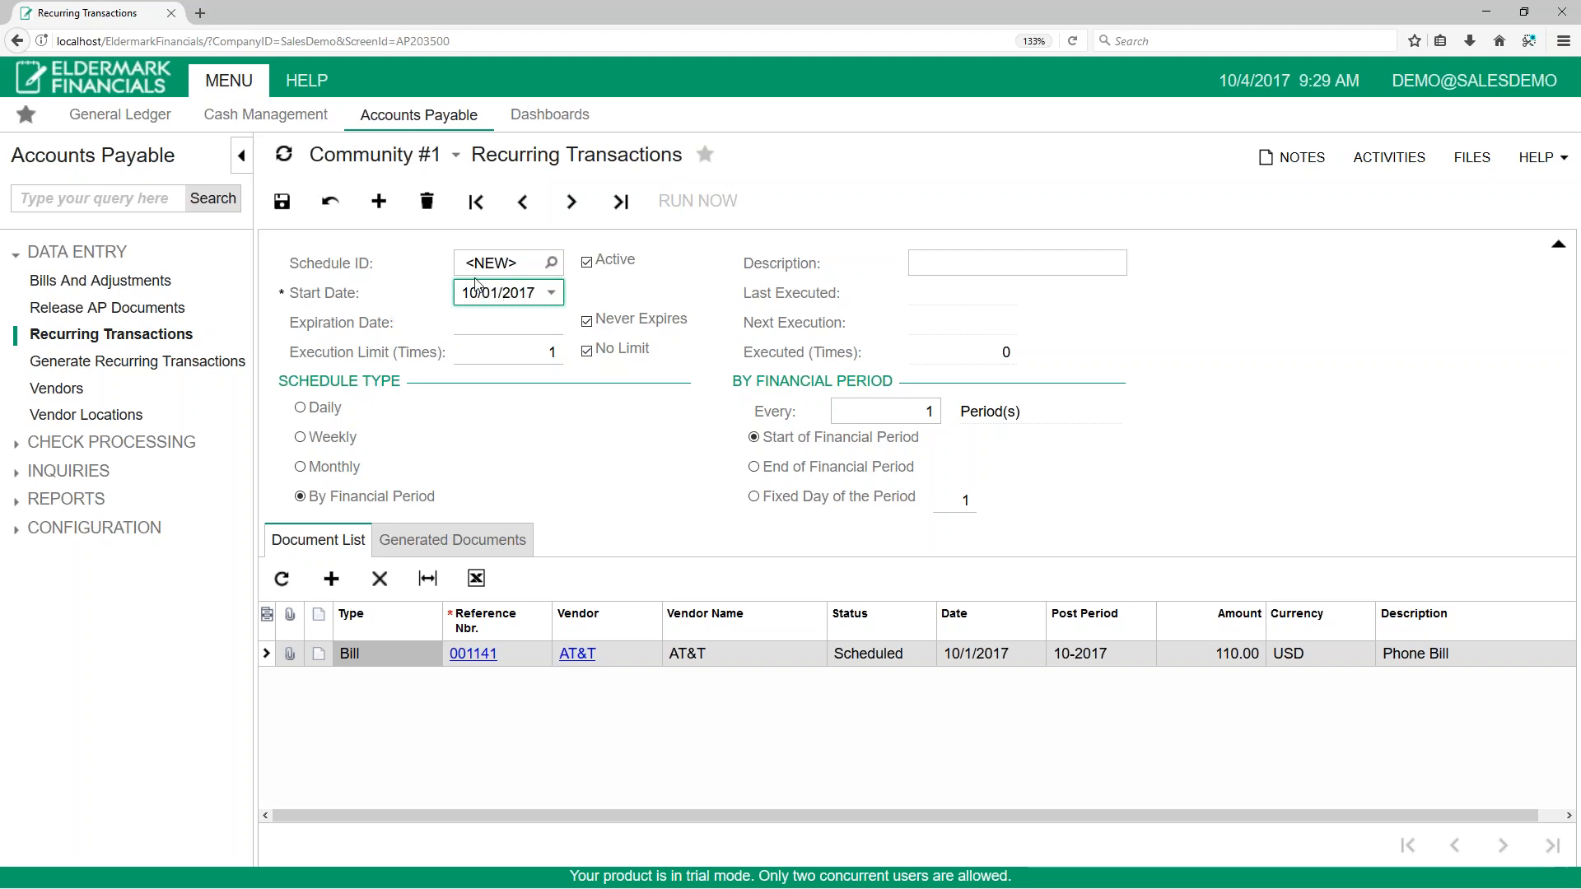
left_click(281, 201)
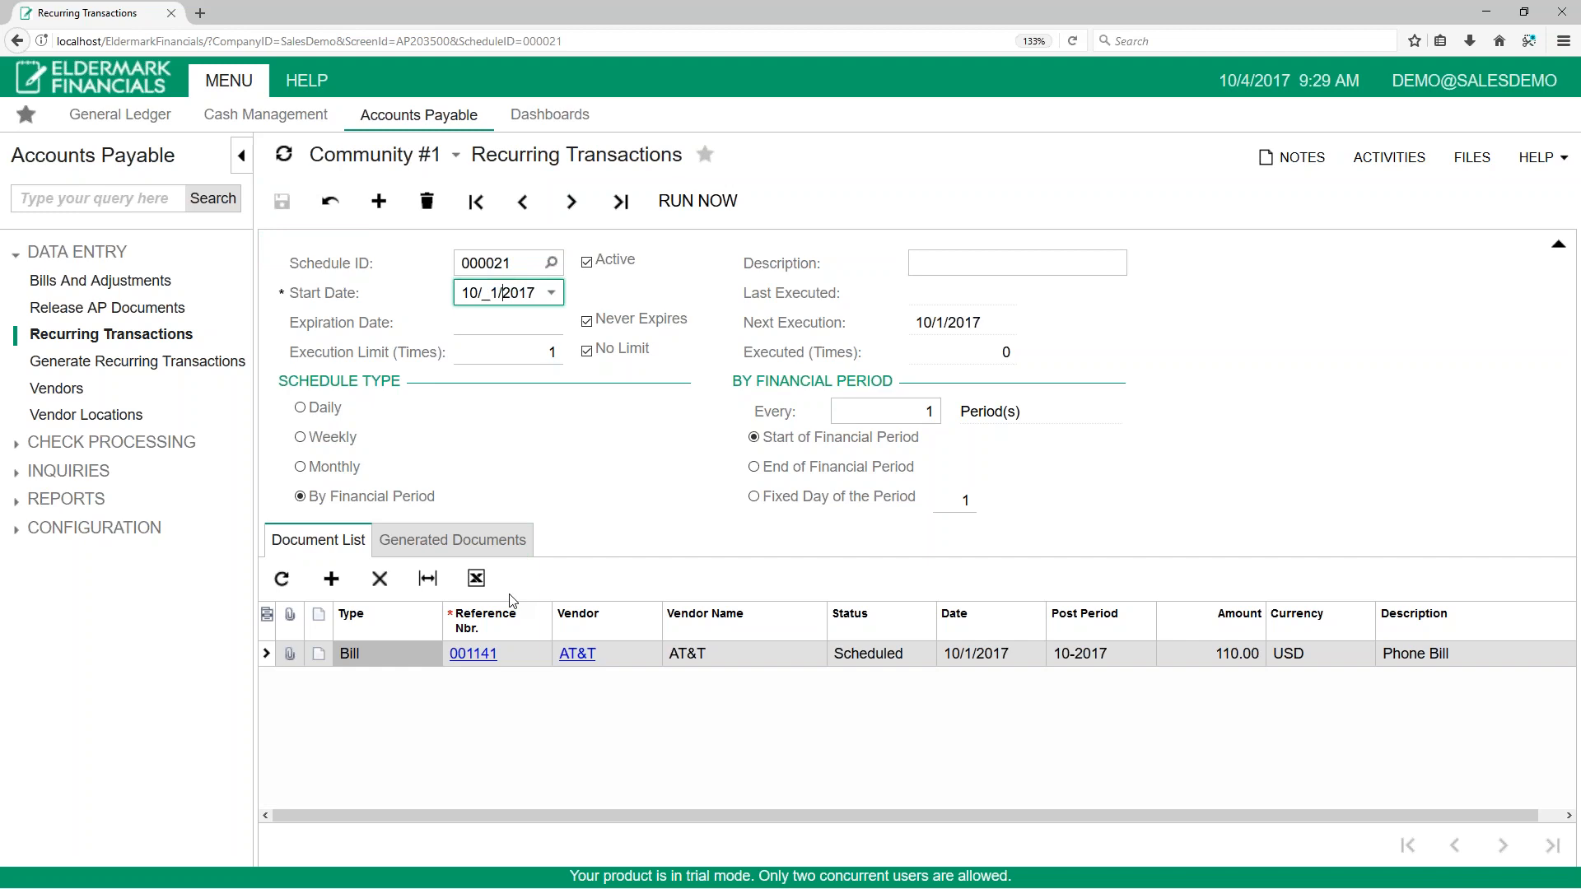
Step: Check the scheduled phone bill and the Release AP Documents list, returning to the recurring schedule
left_click(120, 284)
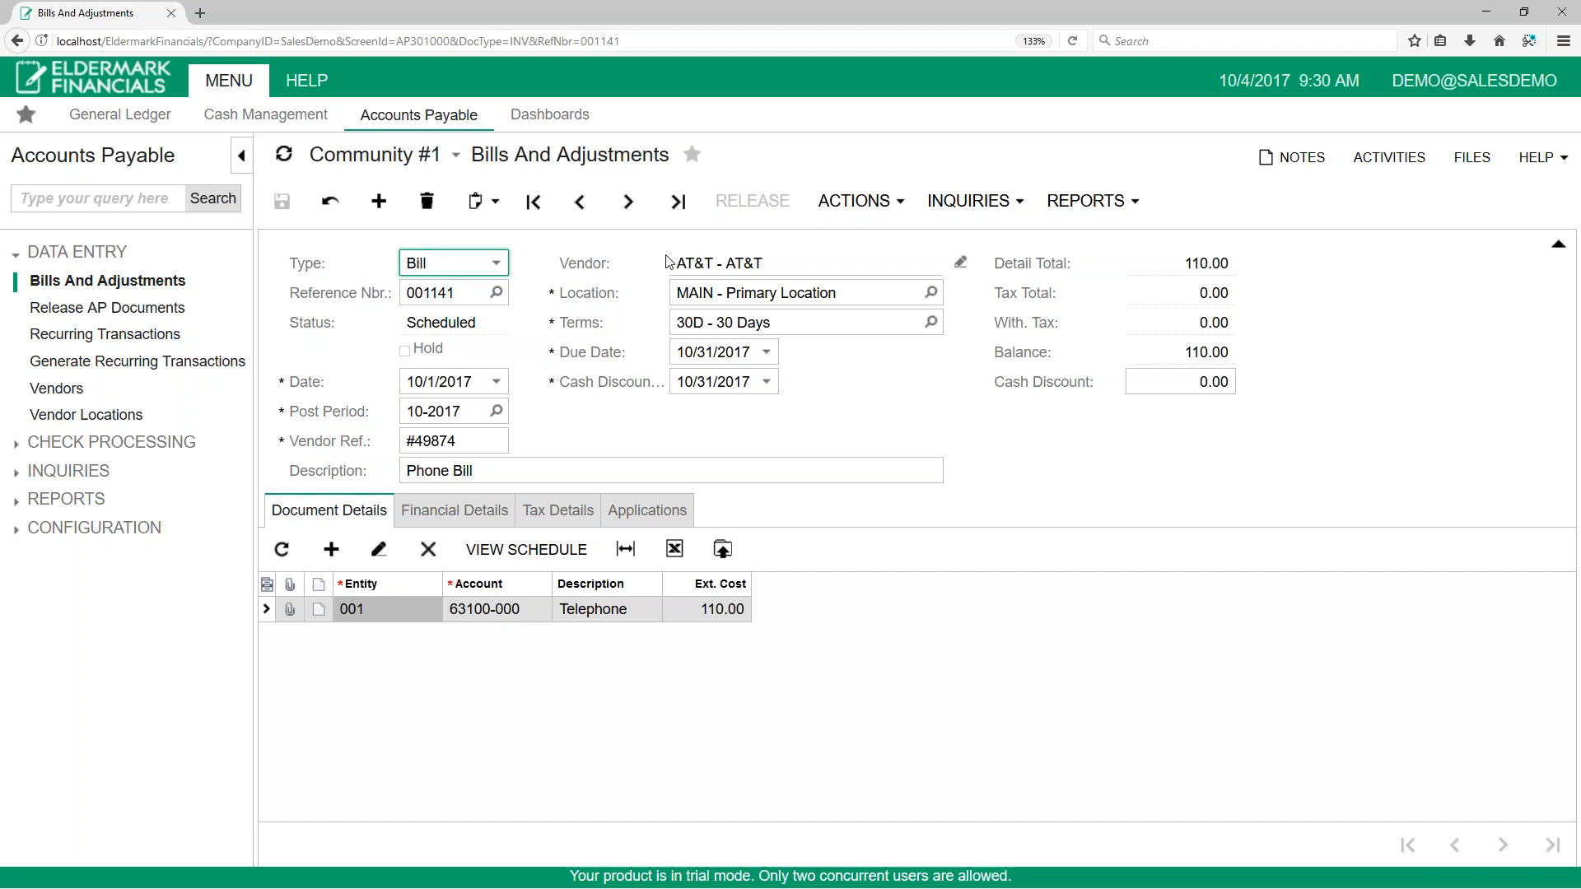
left_click(149, 309)
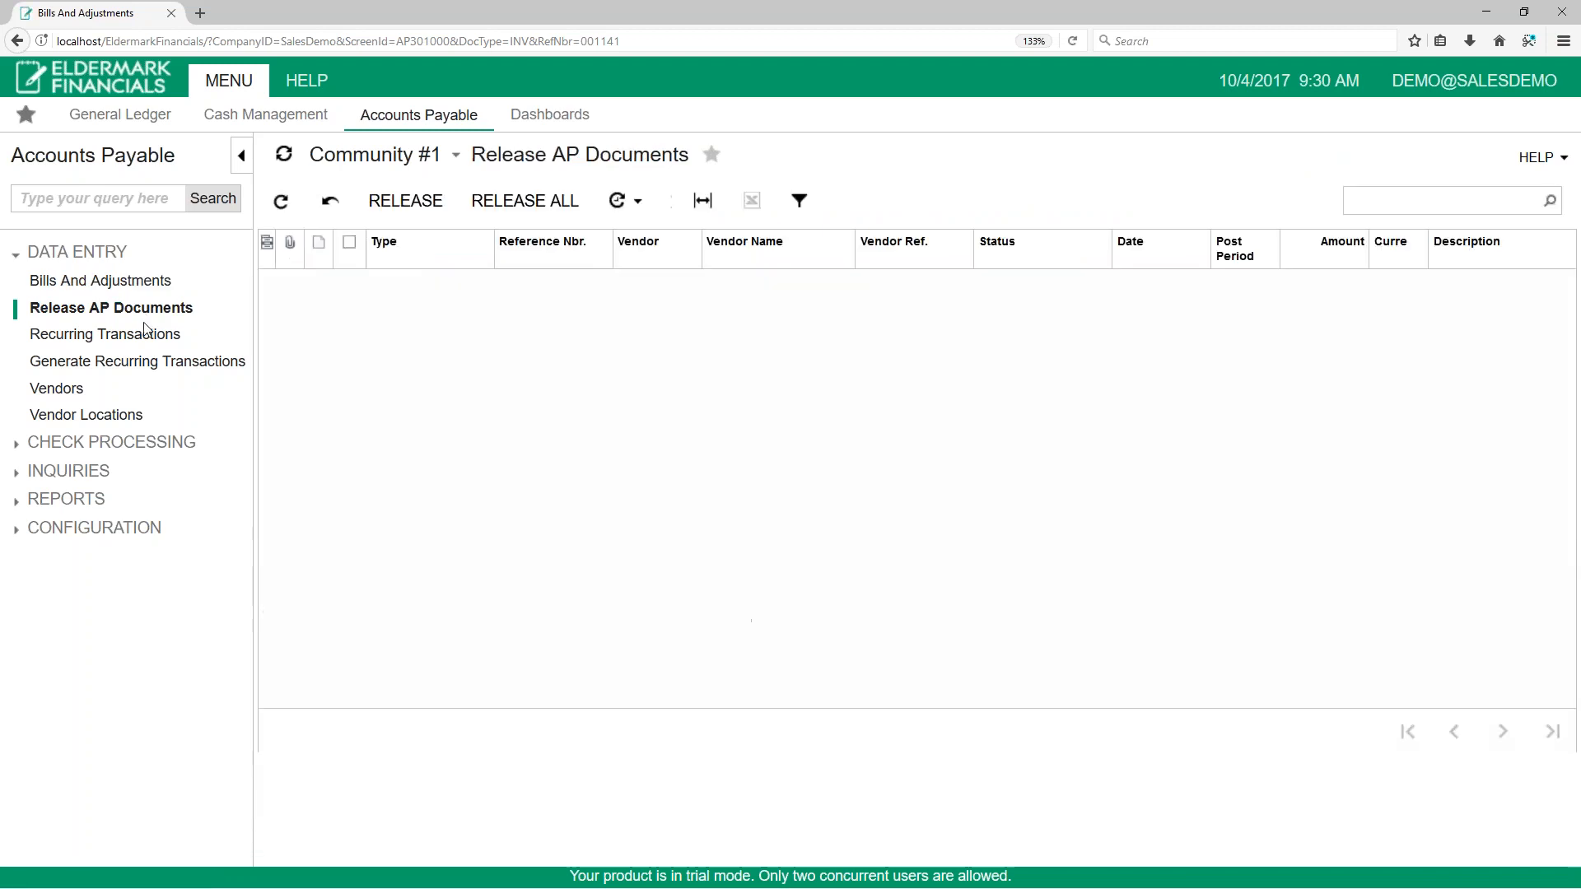
left_click(111, 333)
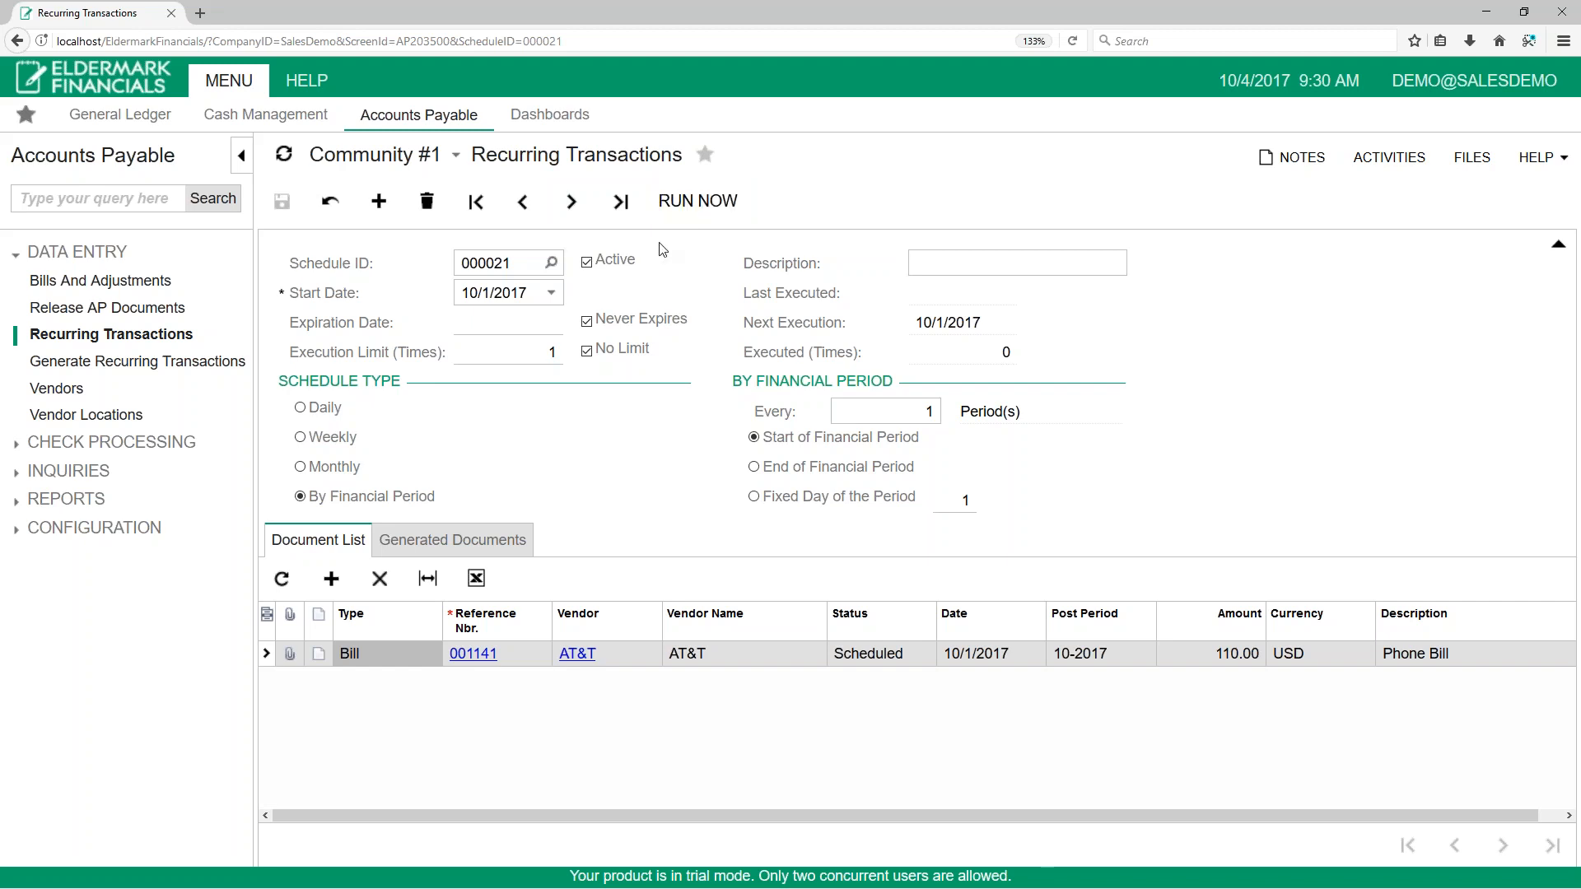
Step: Generate the recurring transaction for the phone bill's schedule with an execution date of 10/1/2017
left_click(96, 365)
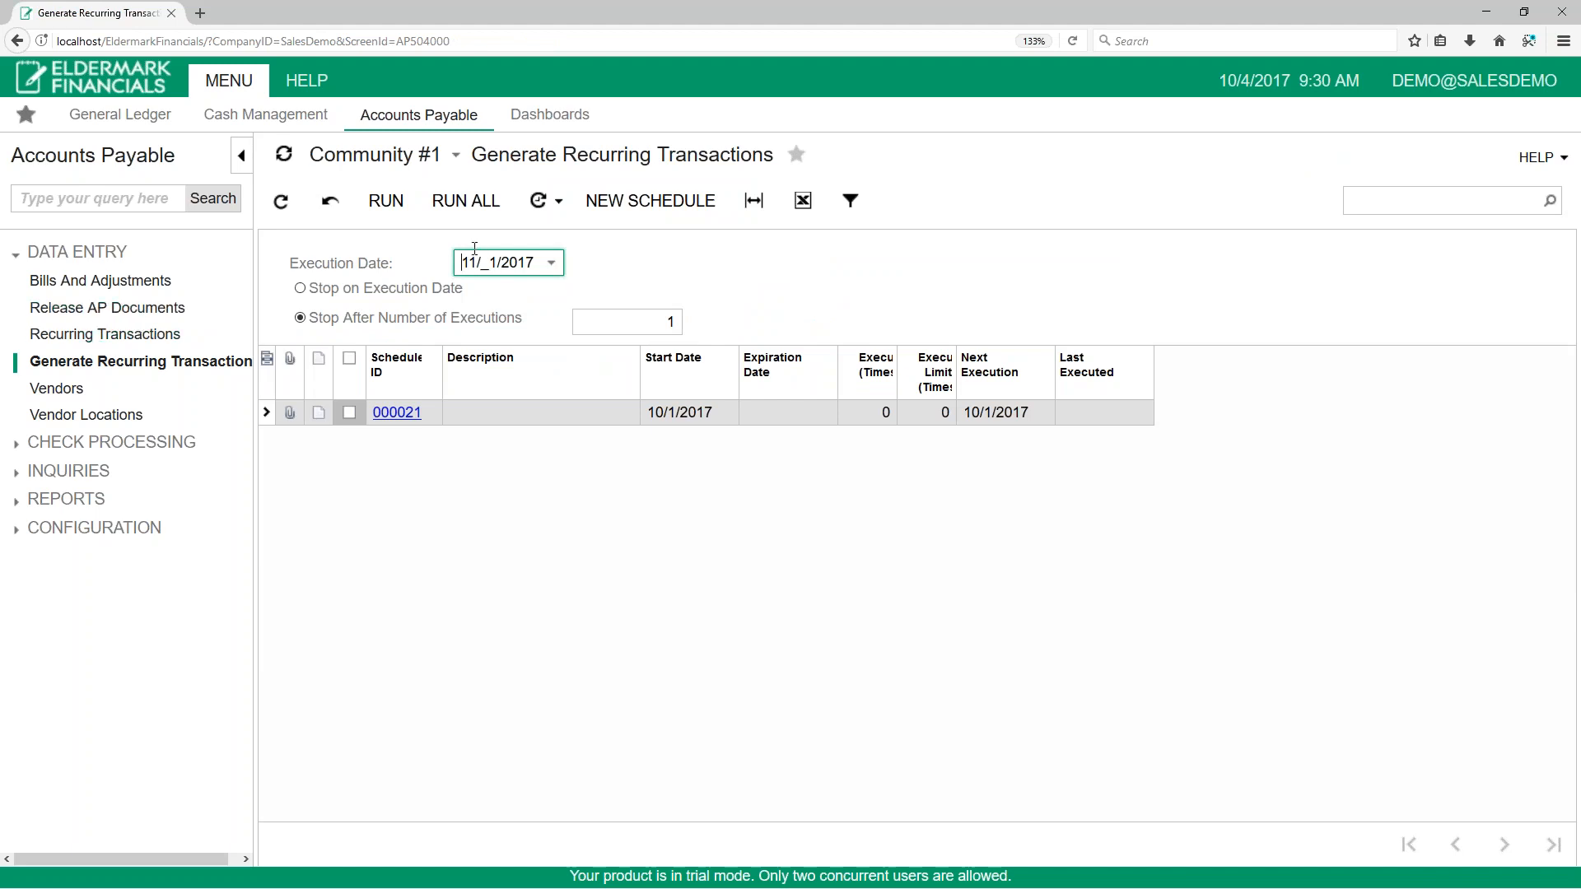
type("00")
key("Tab")
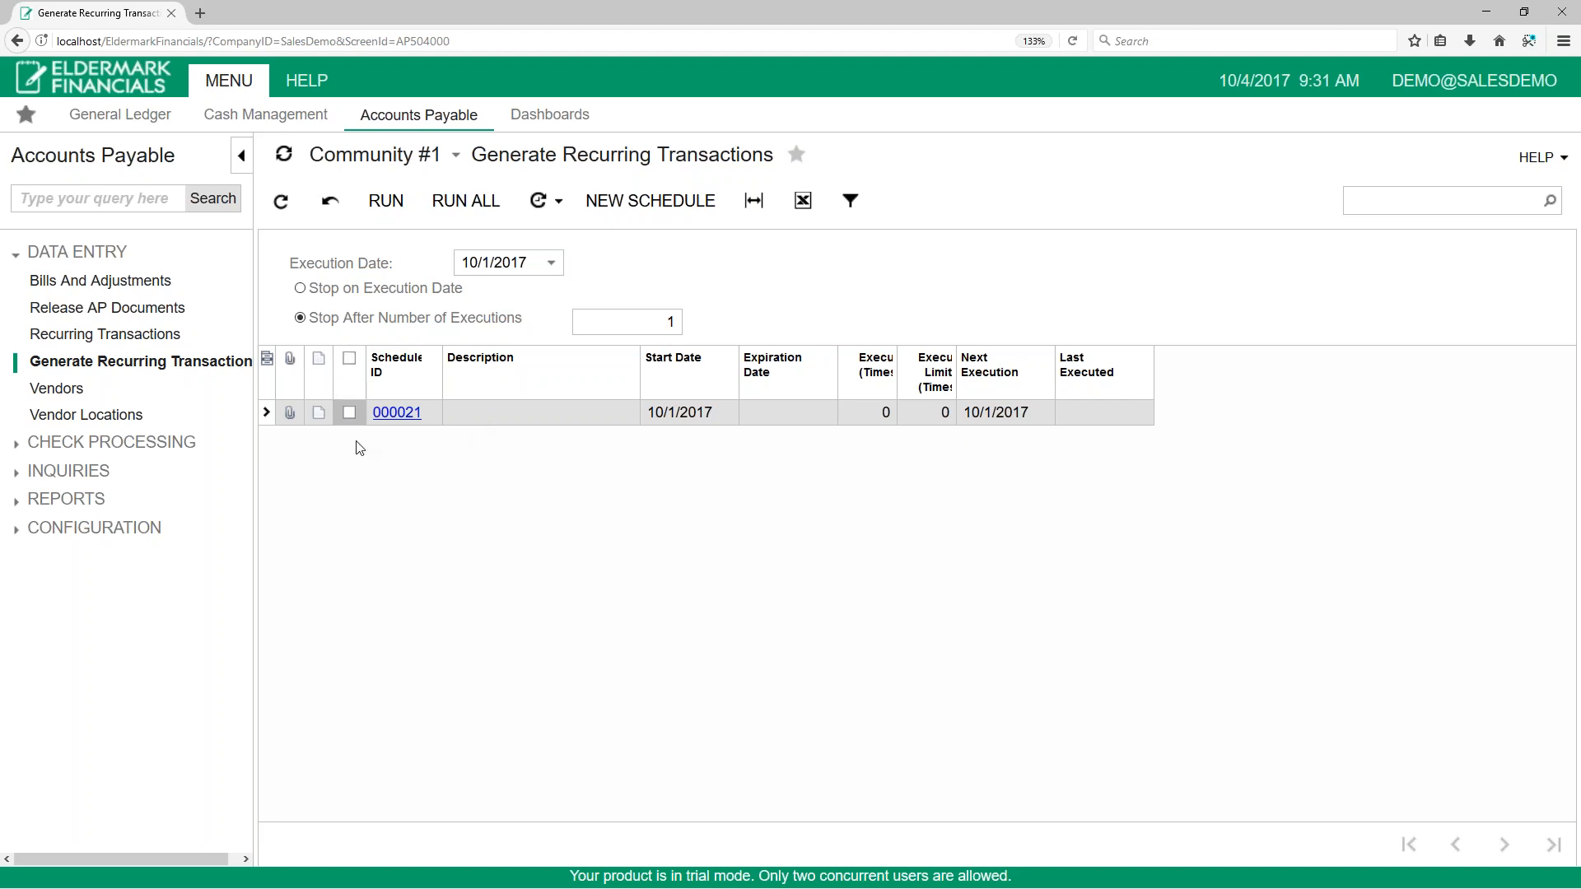
left_click(350, 413)
left_click(403, 213)
left_click(385, 204)
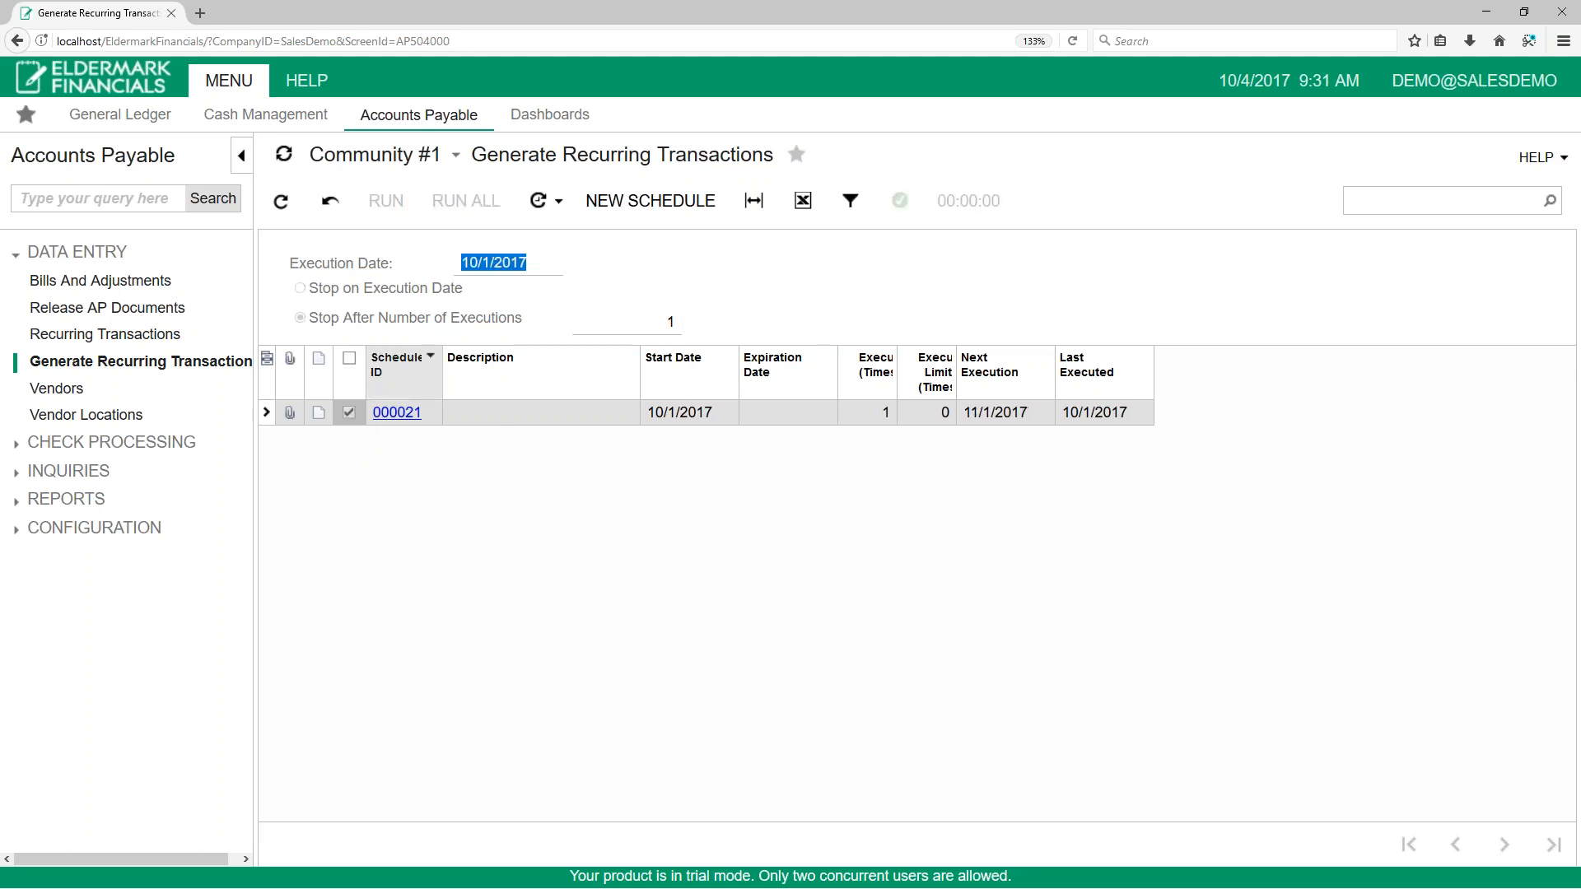
mouse_move(903, 209)
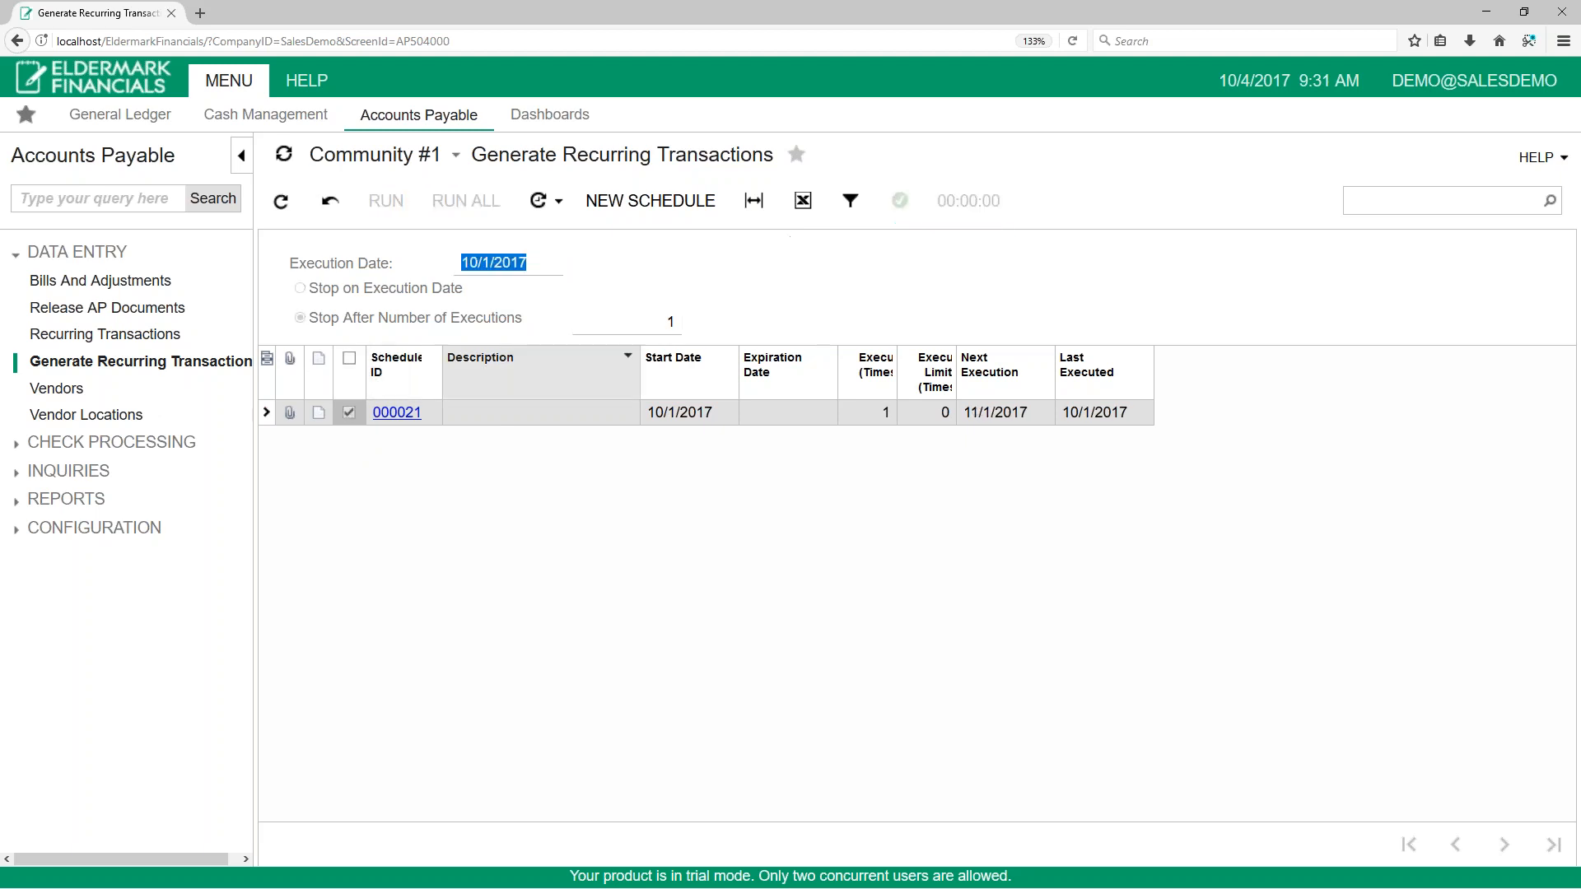
Step: Review the recurring schedule's source and generated documents, and open the generated bill
left_click(105, 333)
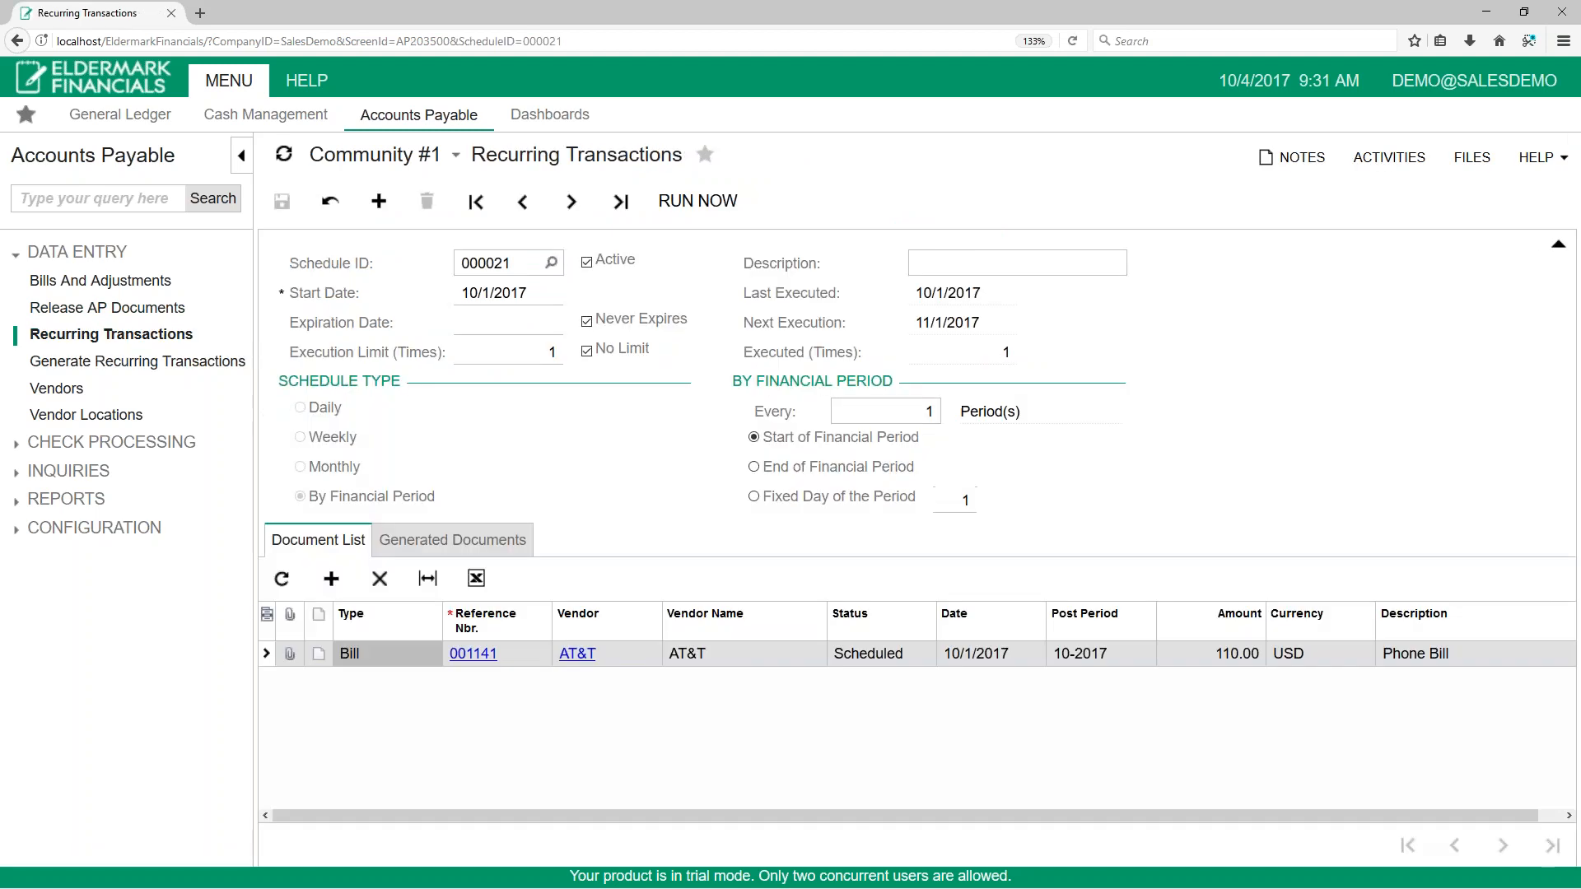
left_click(513, 654)
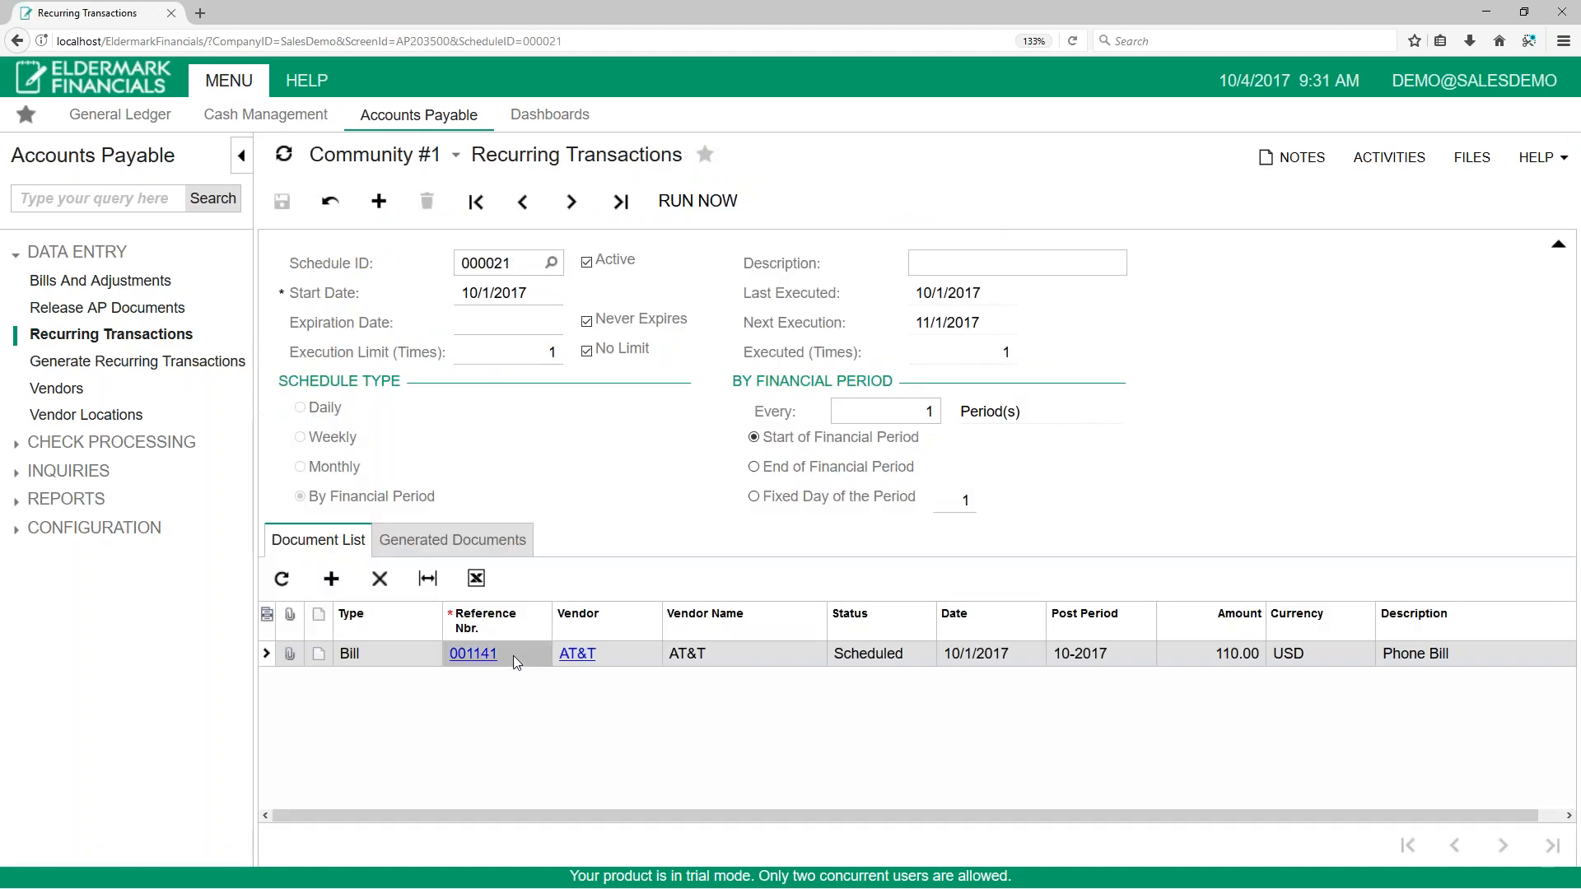
left_click(910, 667)
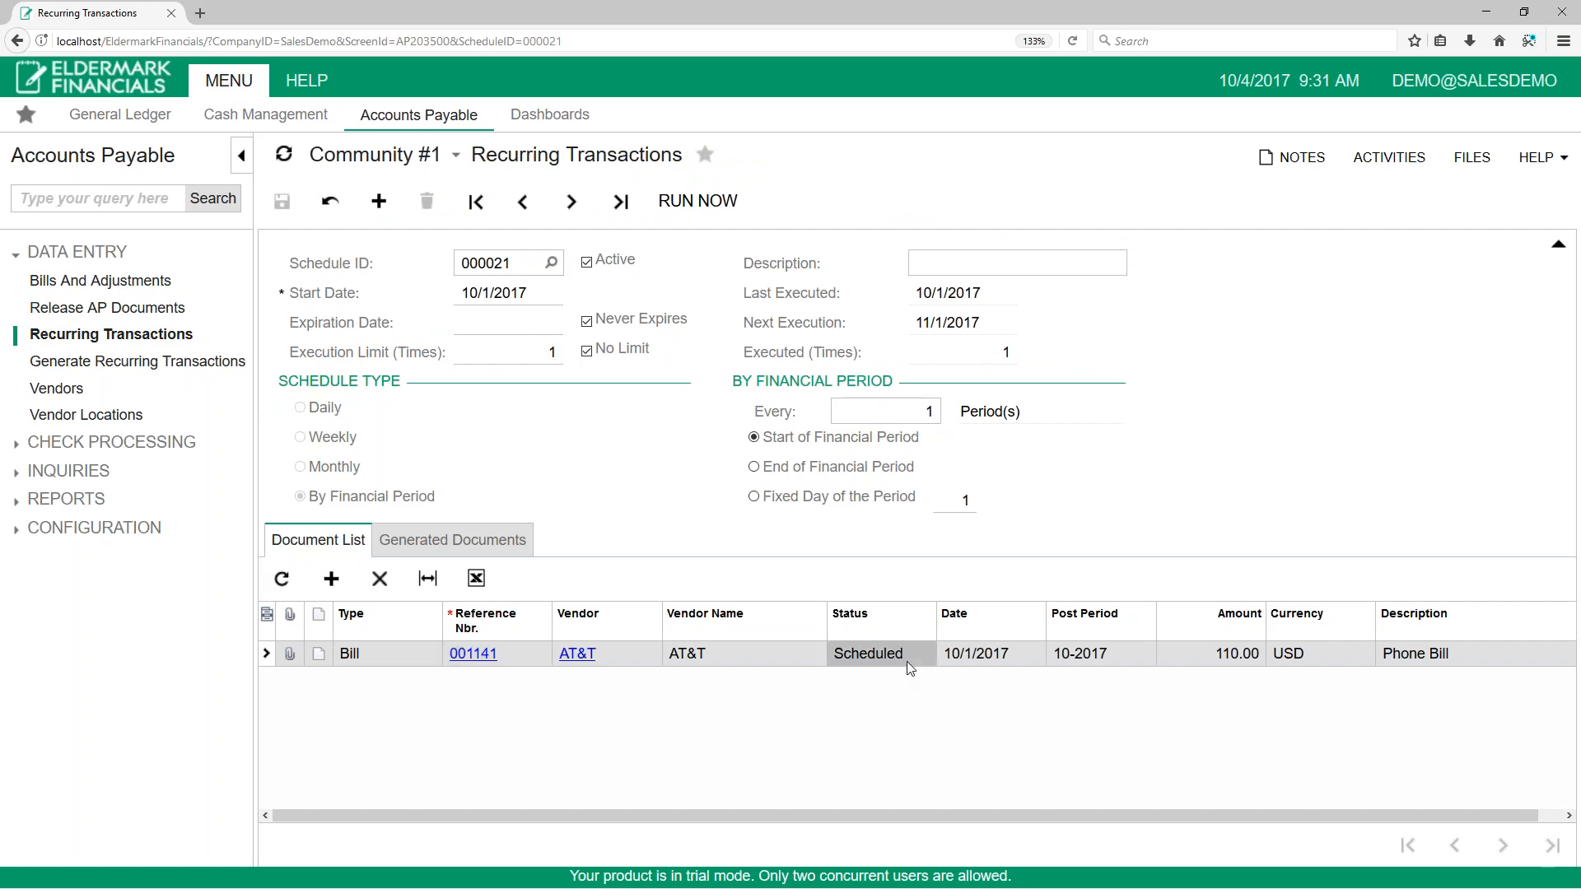
left_click(510, 539)
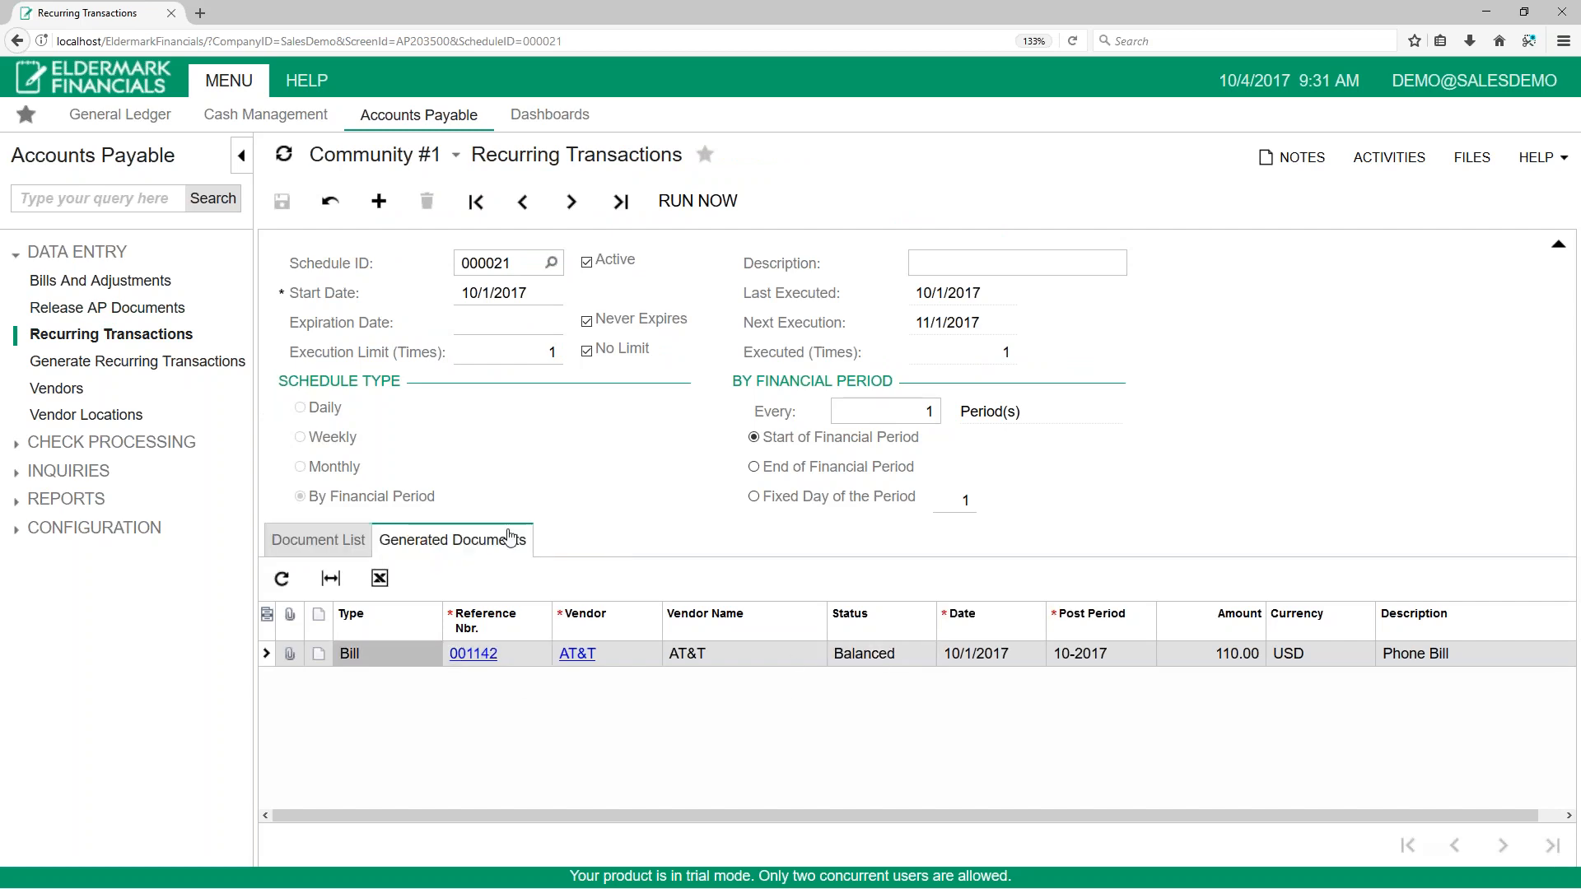
left_click(476, 654)
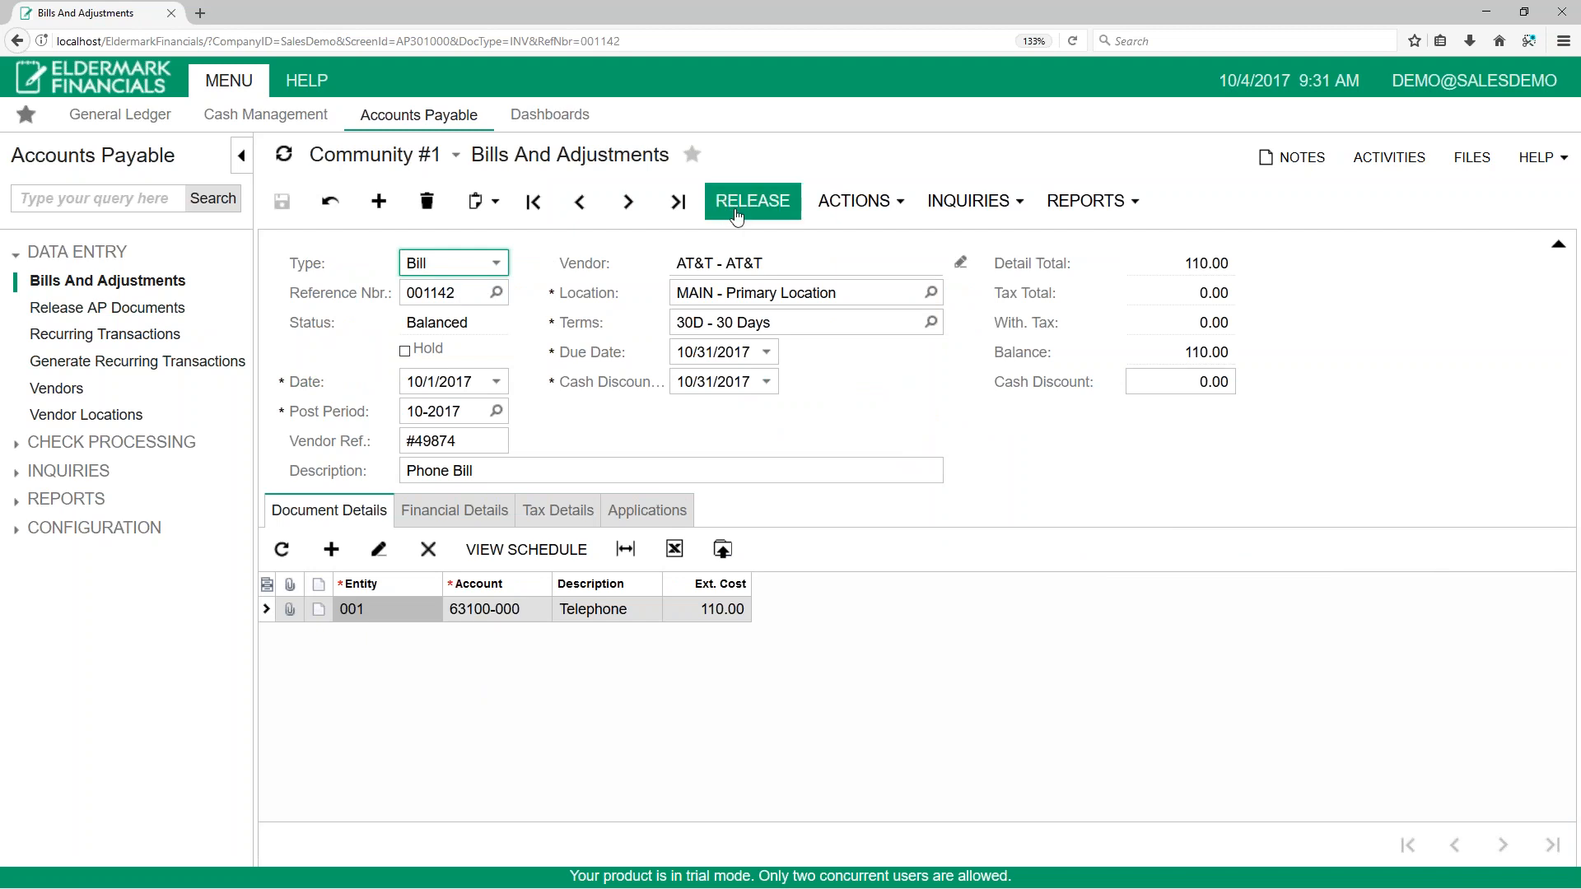
Step: Run the phone bill's schedule again with an execution date of 11/1/2017
left_click(122, 363)
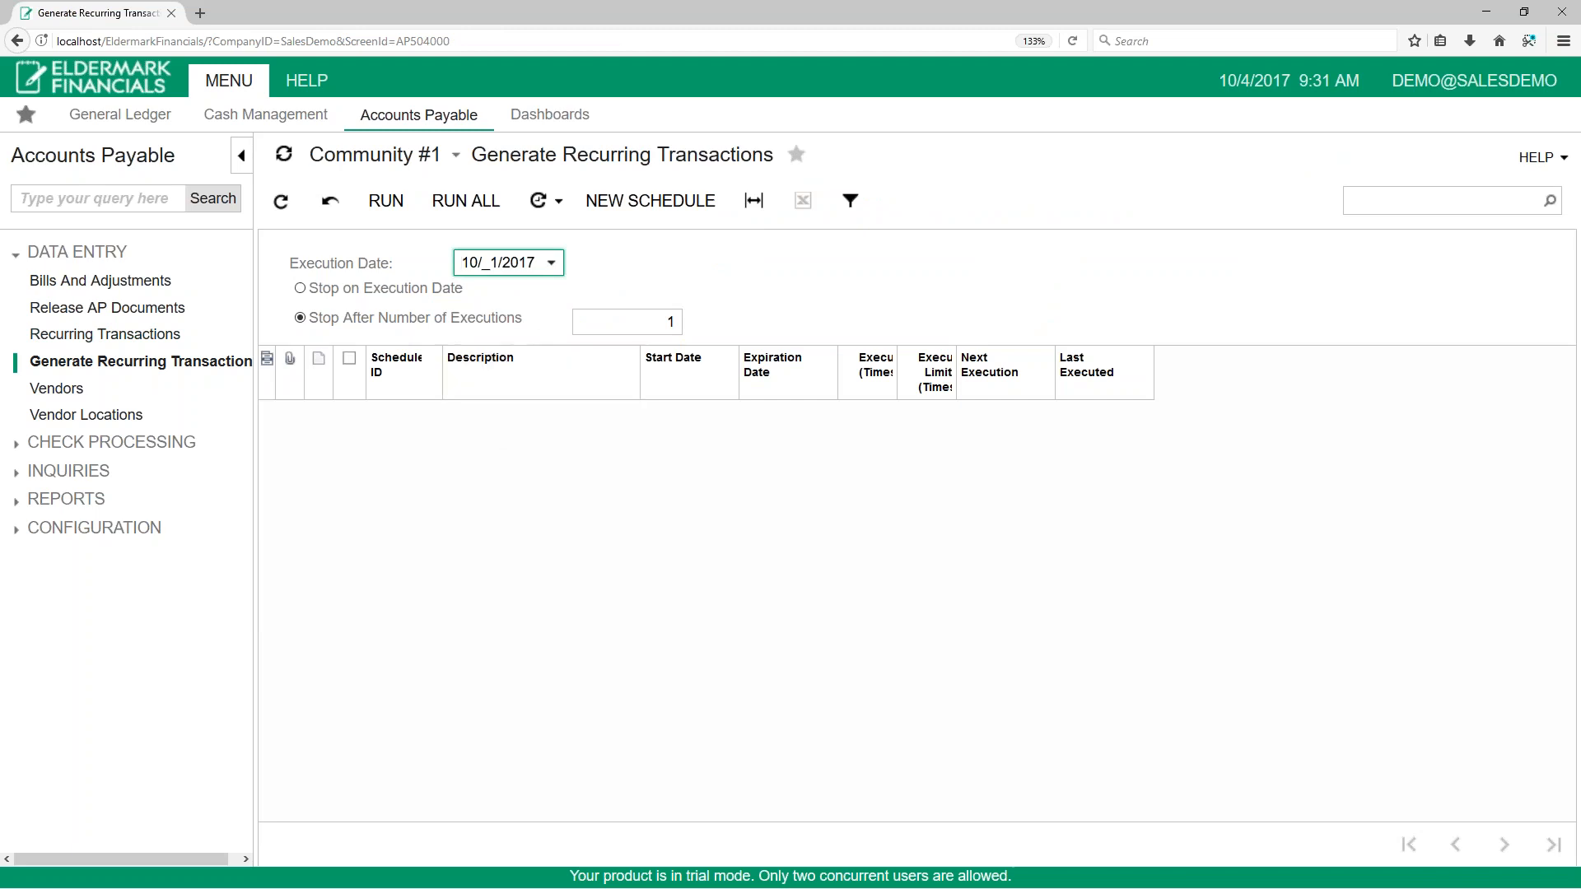
left_click(552, 263)
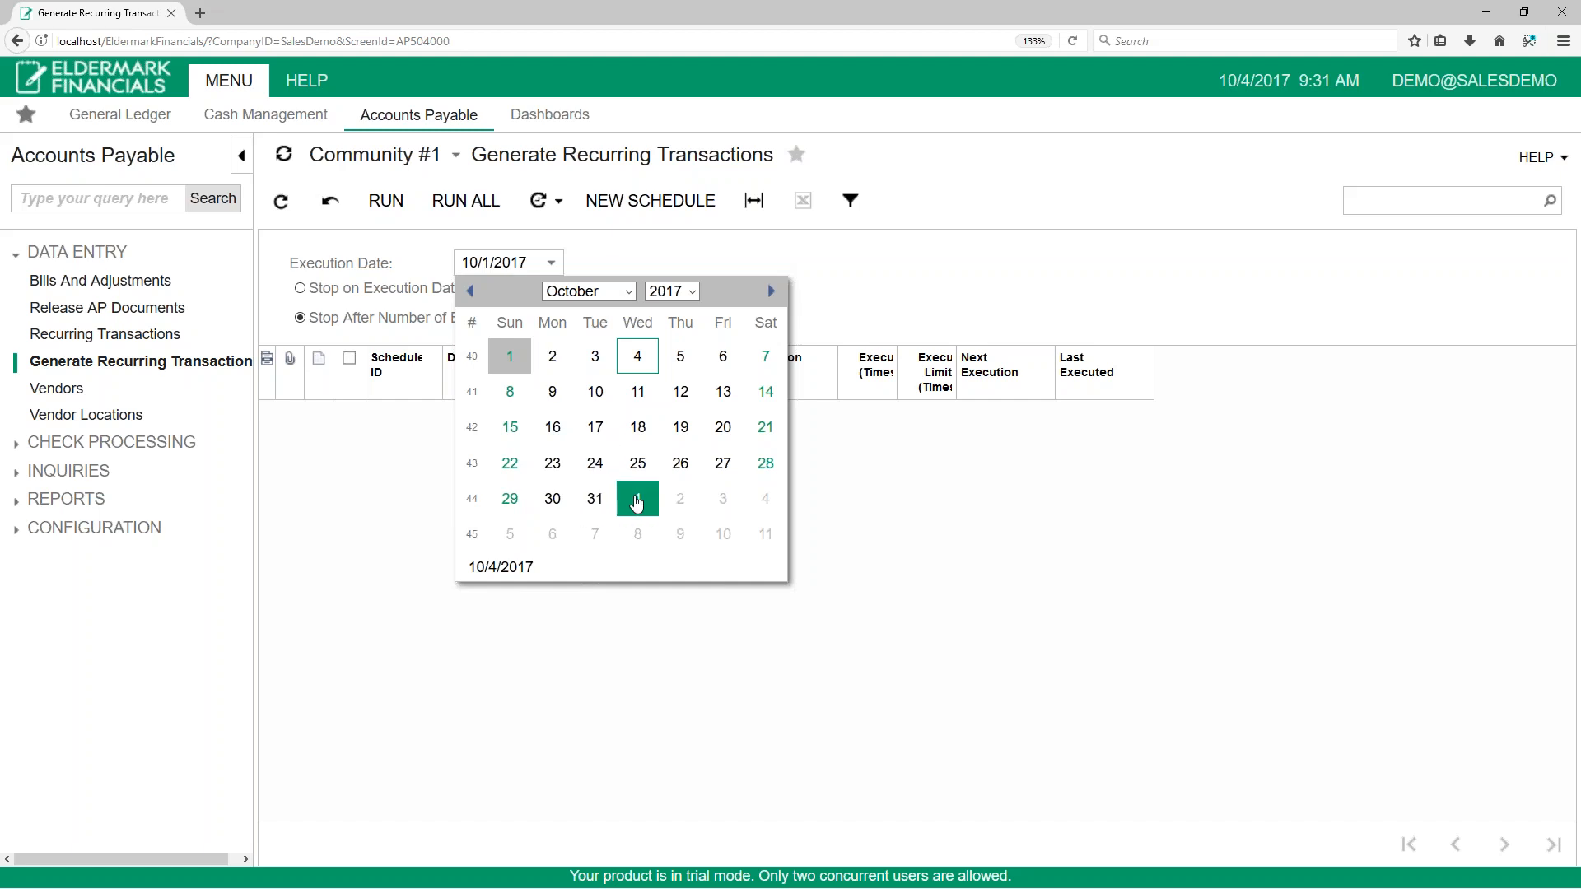
left_click(637, 498)
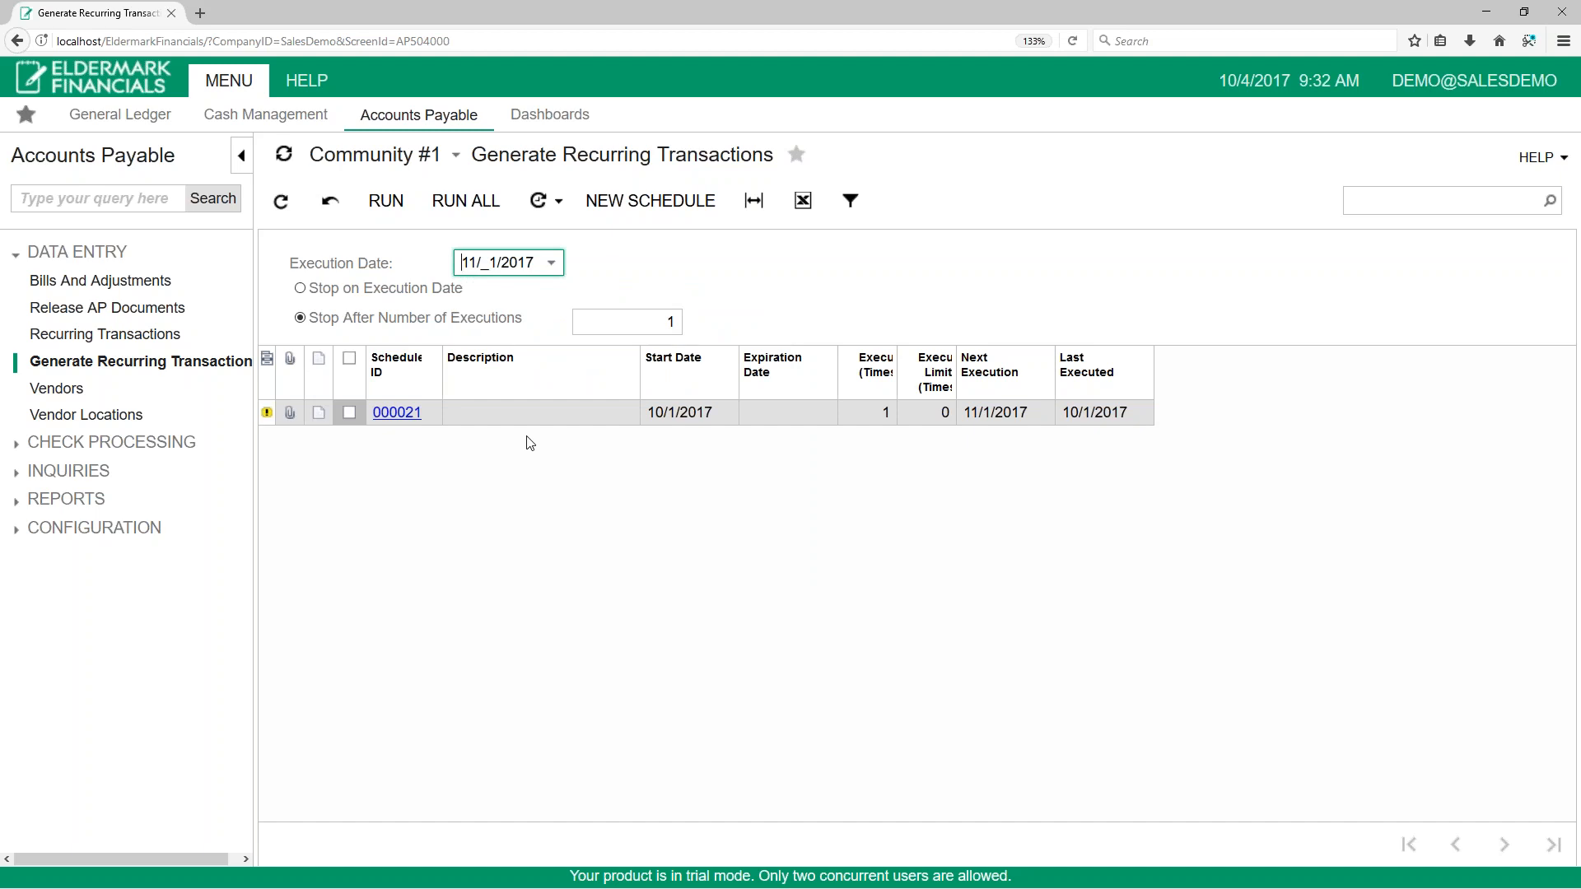
left_click(349, 413)
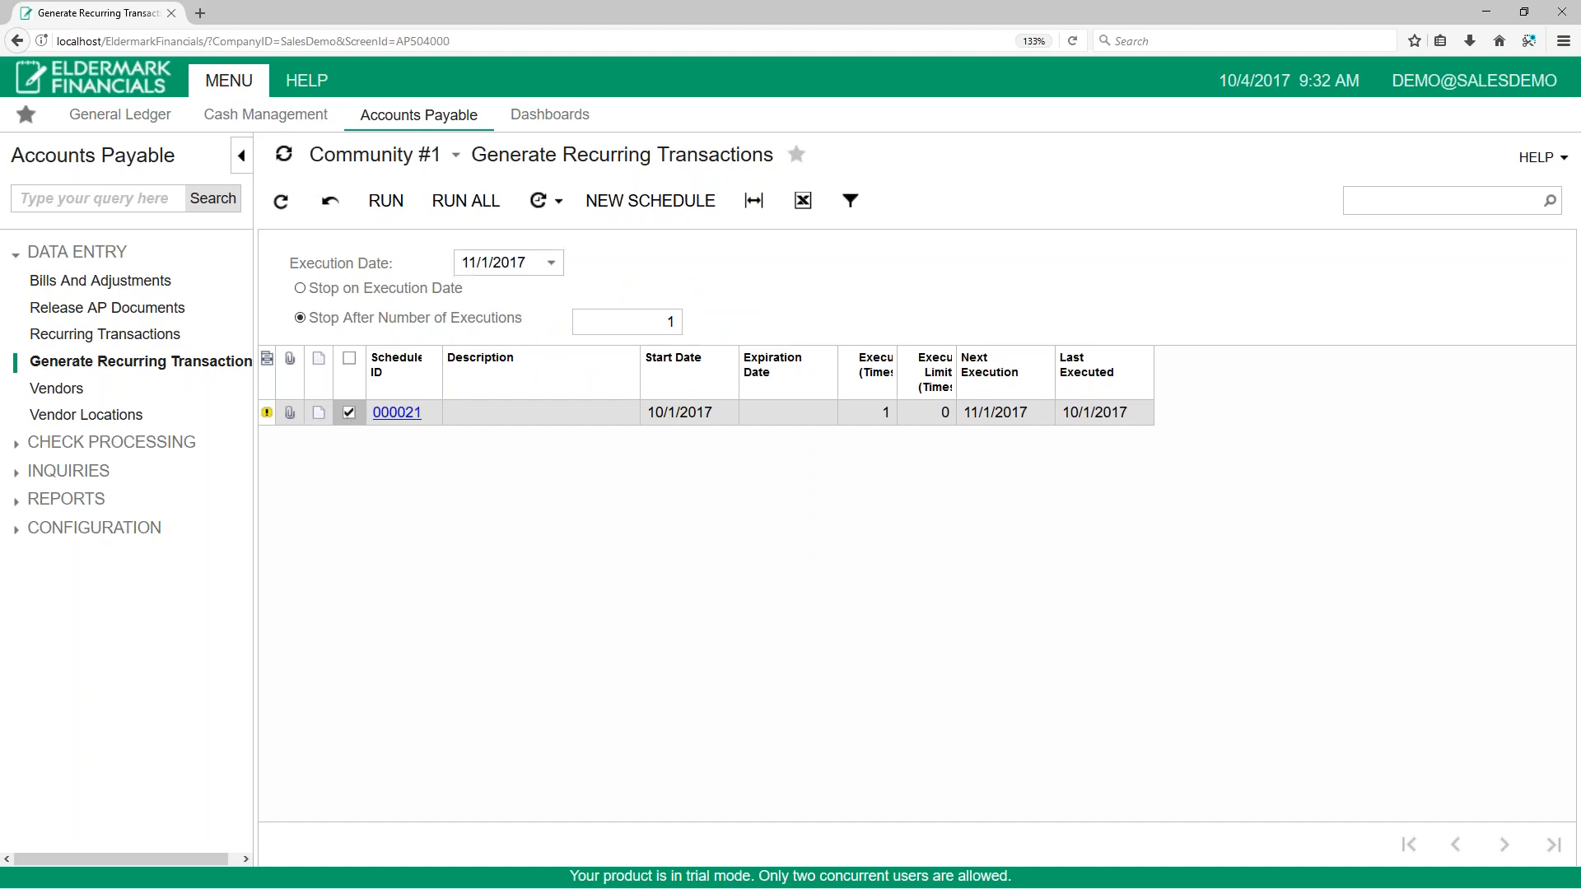
left_click(386, 201)
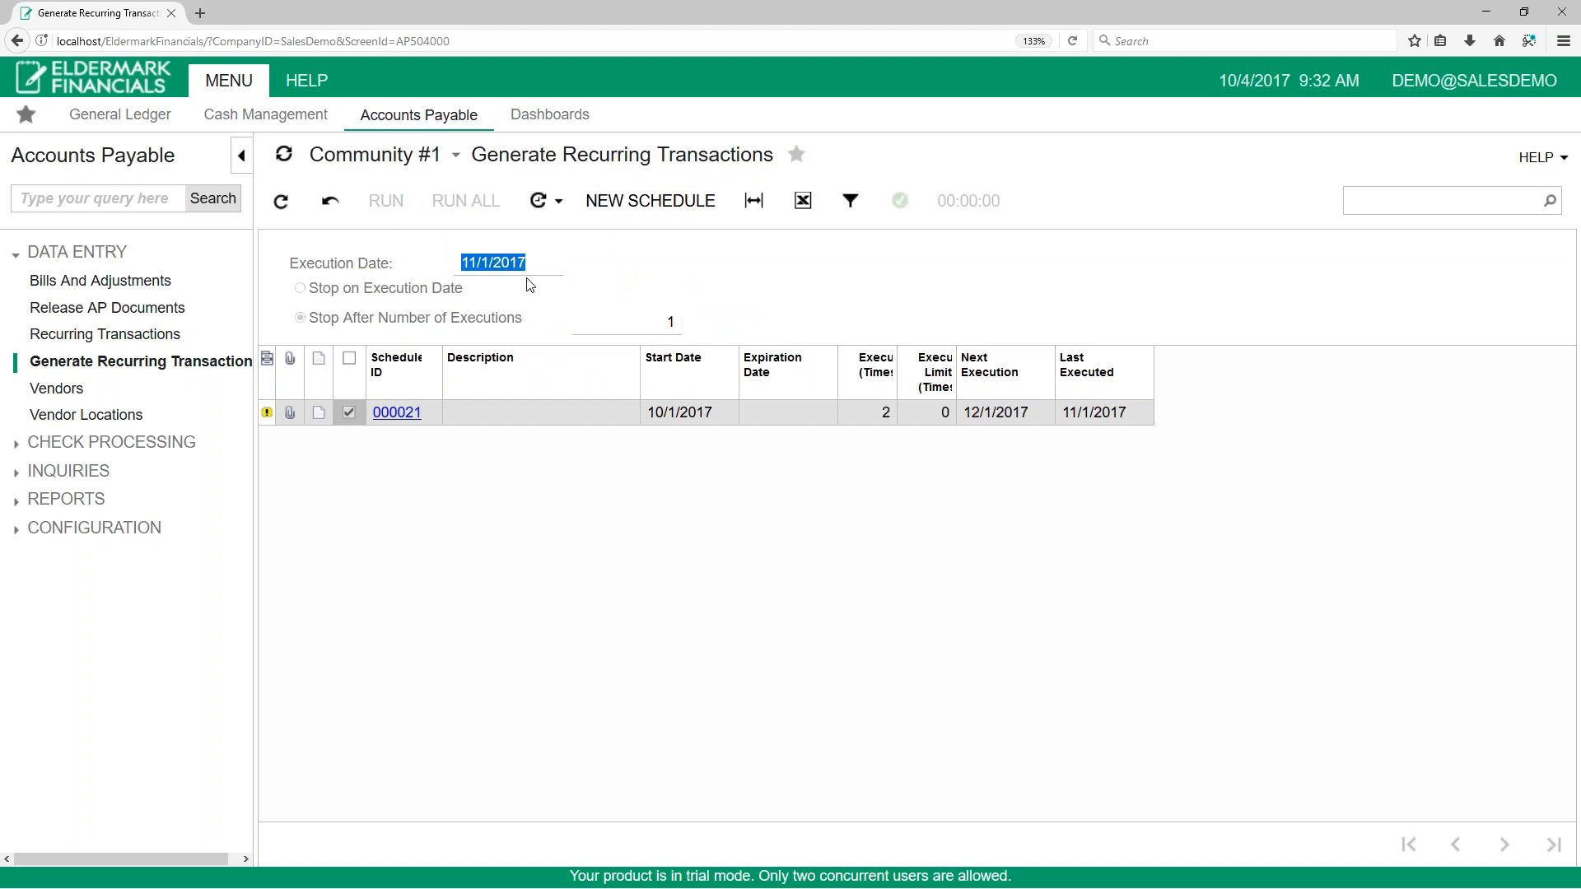
Step: Compare the dates of the schedule's generated documents and view the October and November bill records
left_click(158, 336)
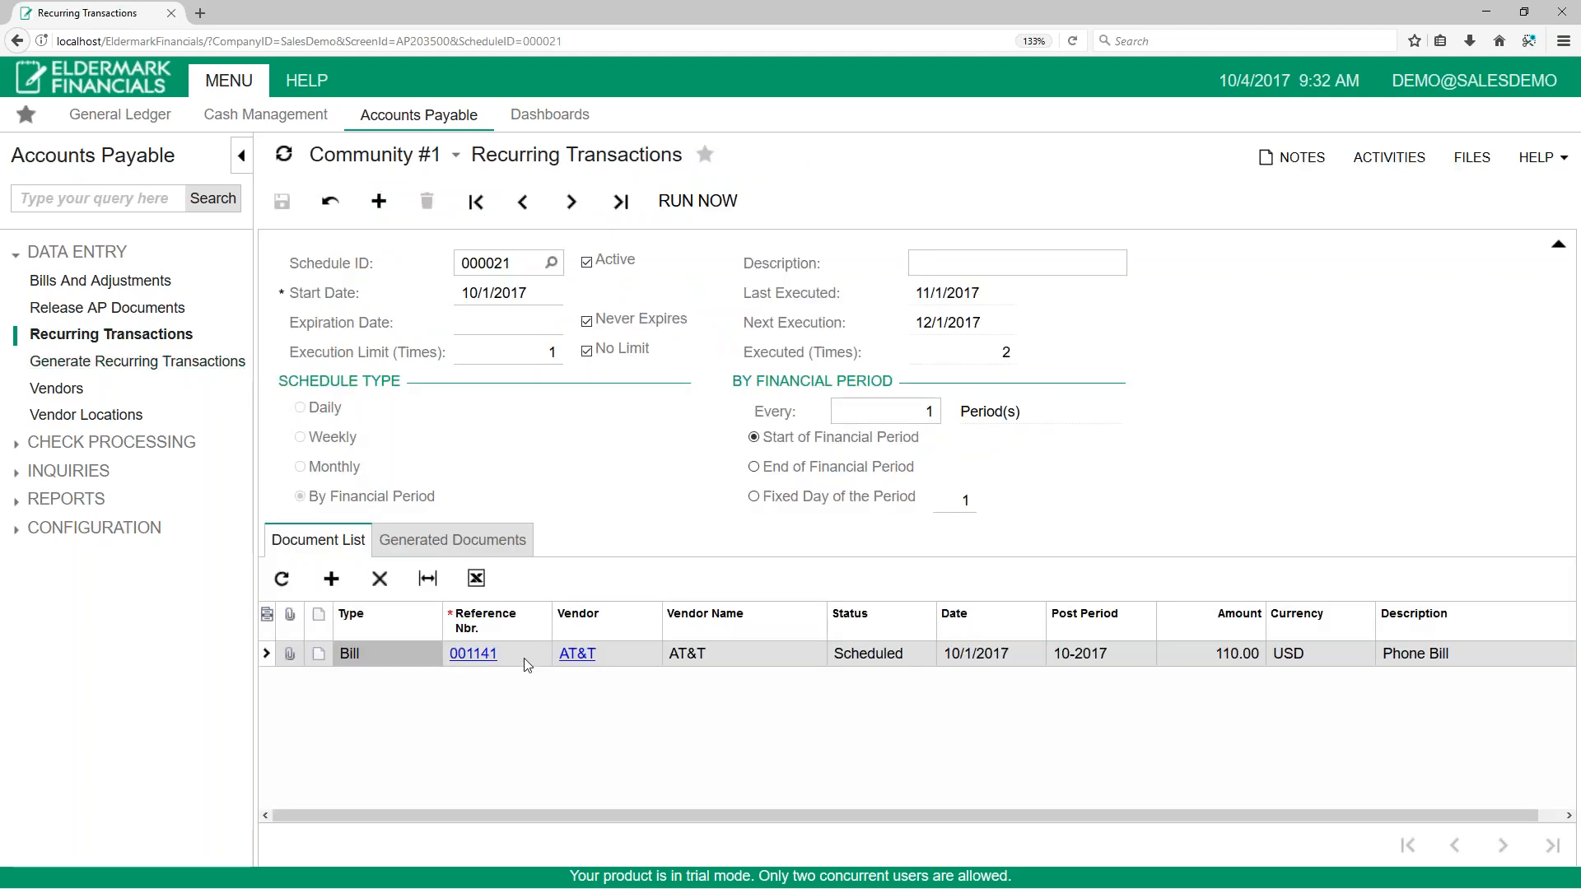
left_click(453, 540)
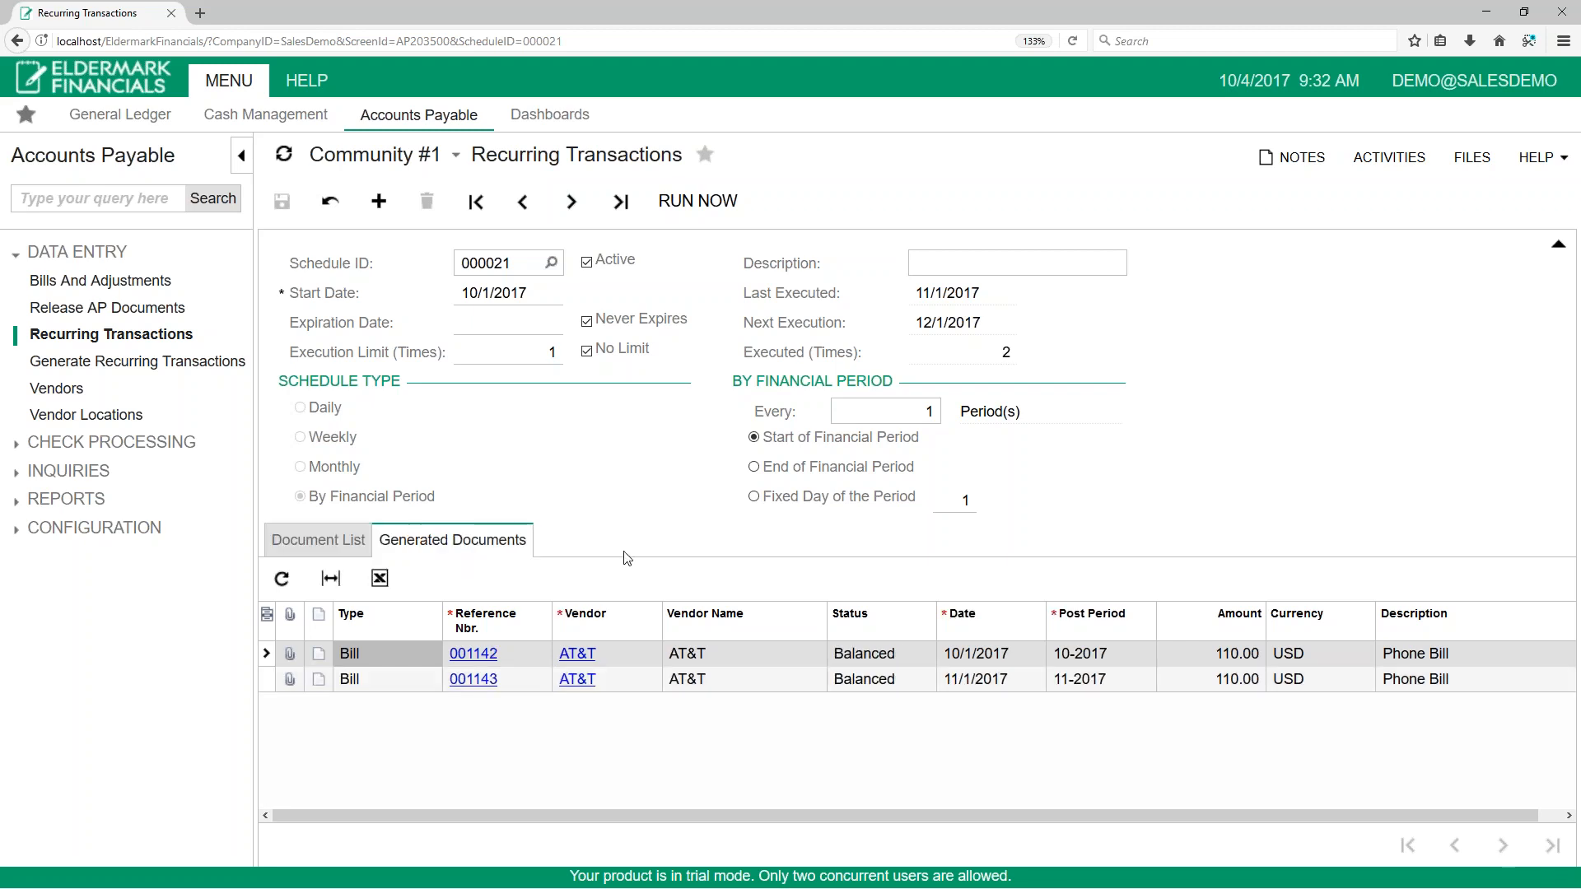
left_click(975, 653)
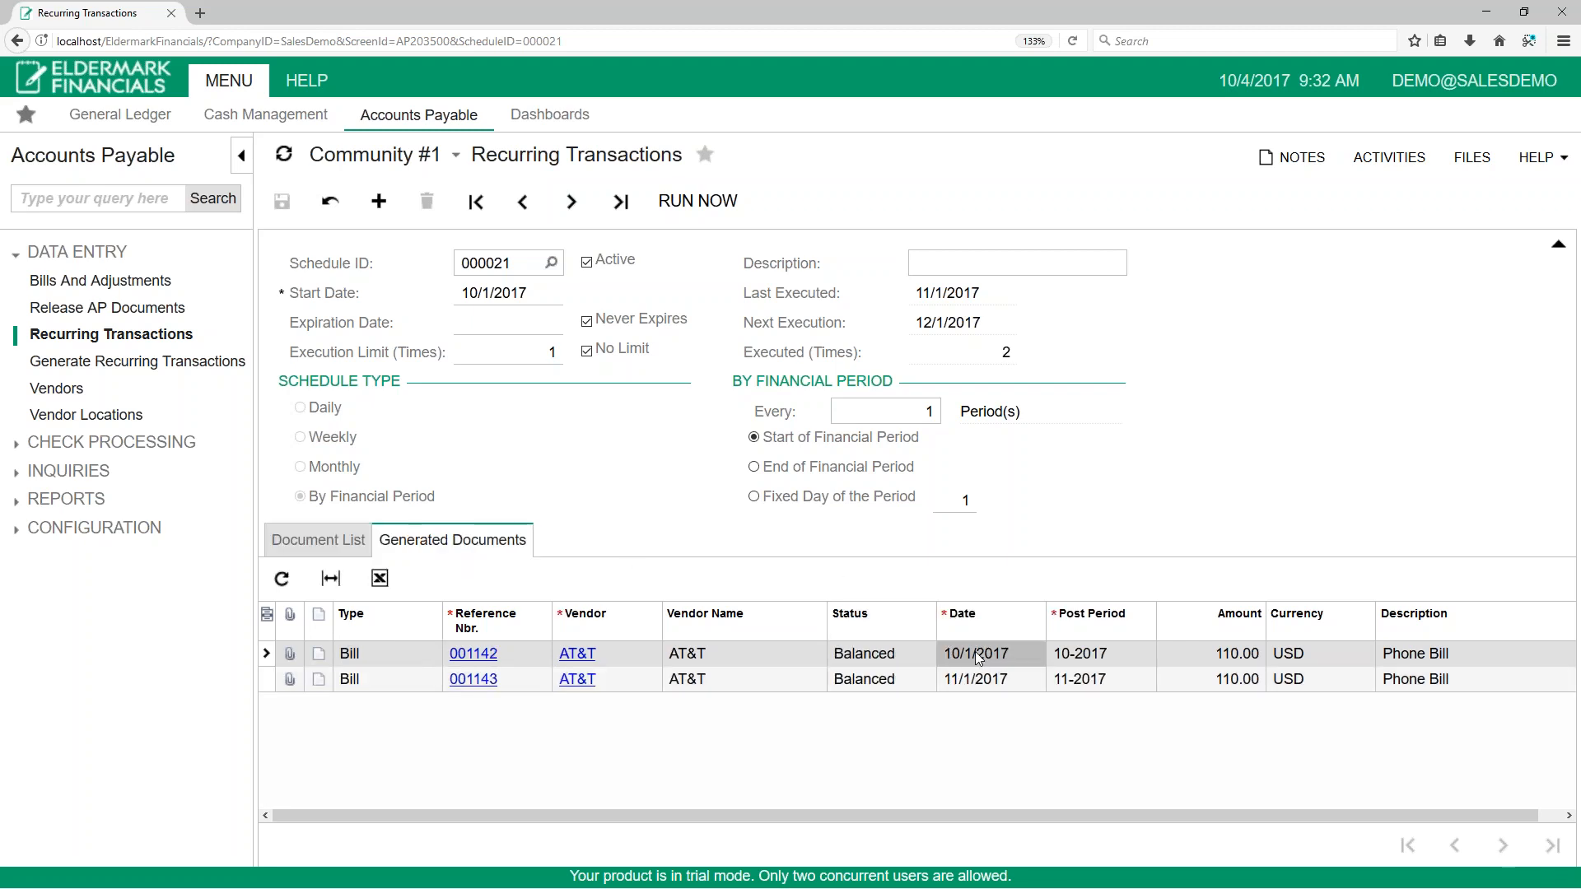
left_click(1016, 675)
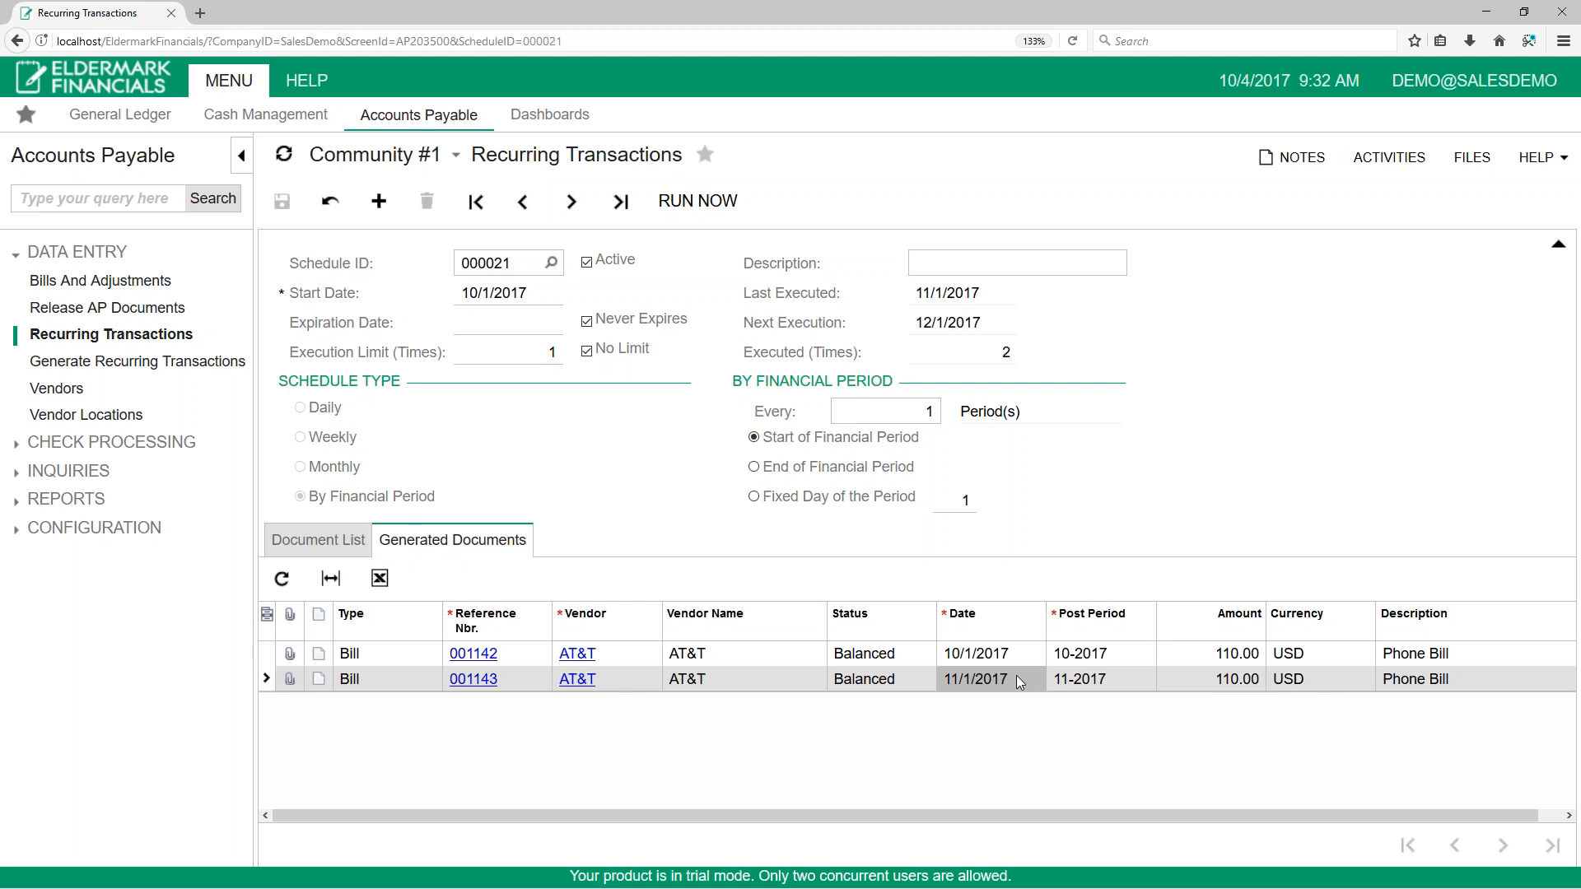
left_click(92, 282)
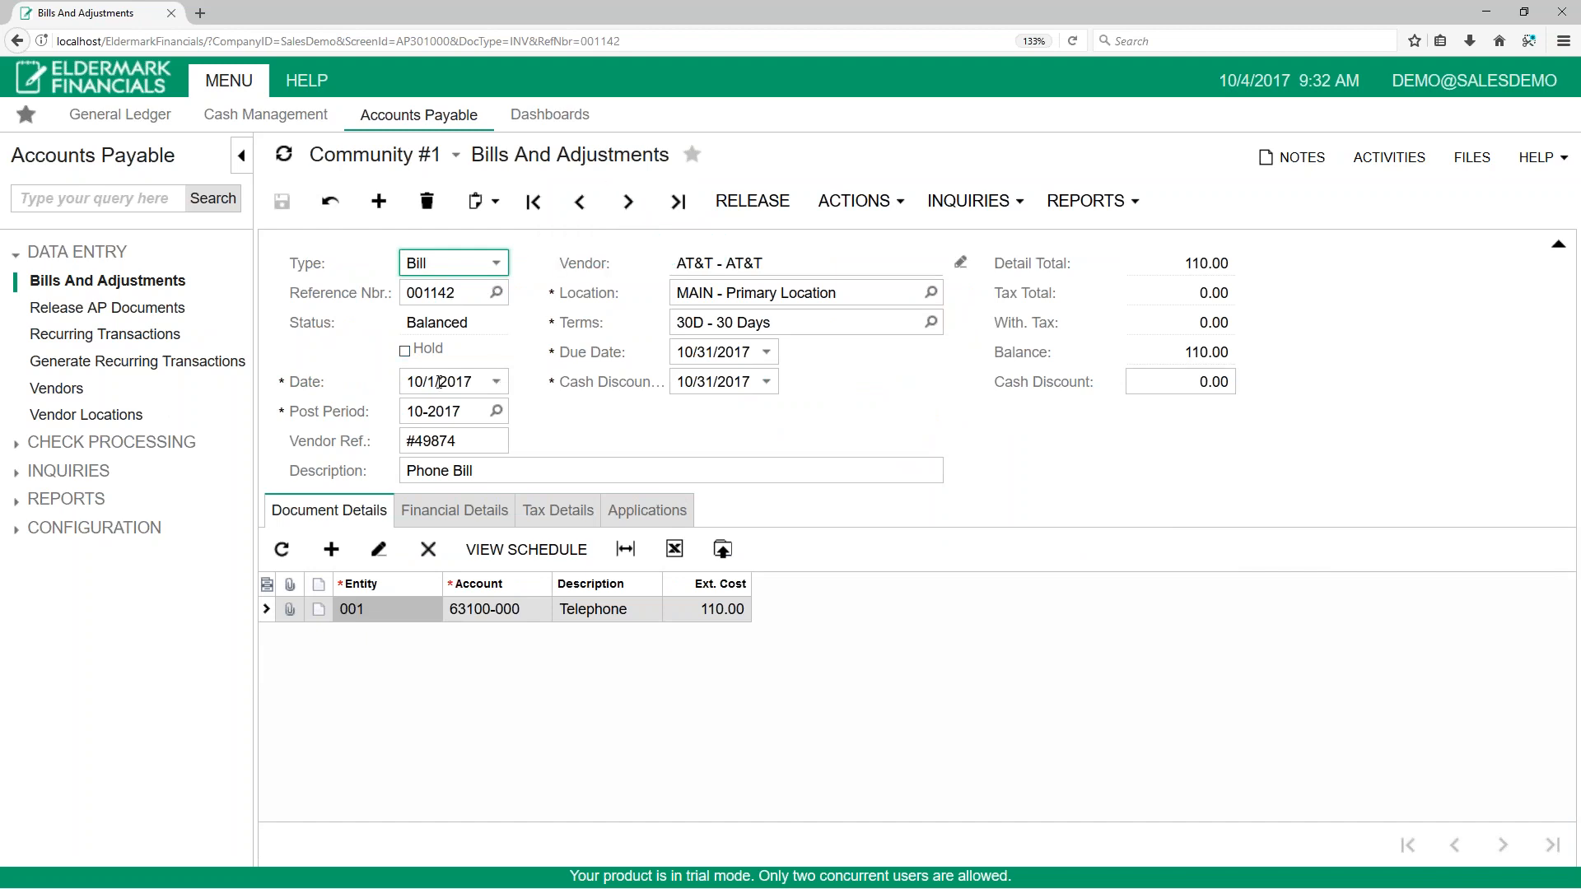
left_click(628, 201)
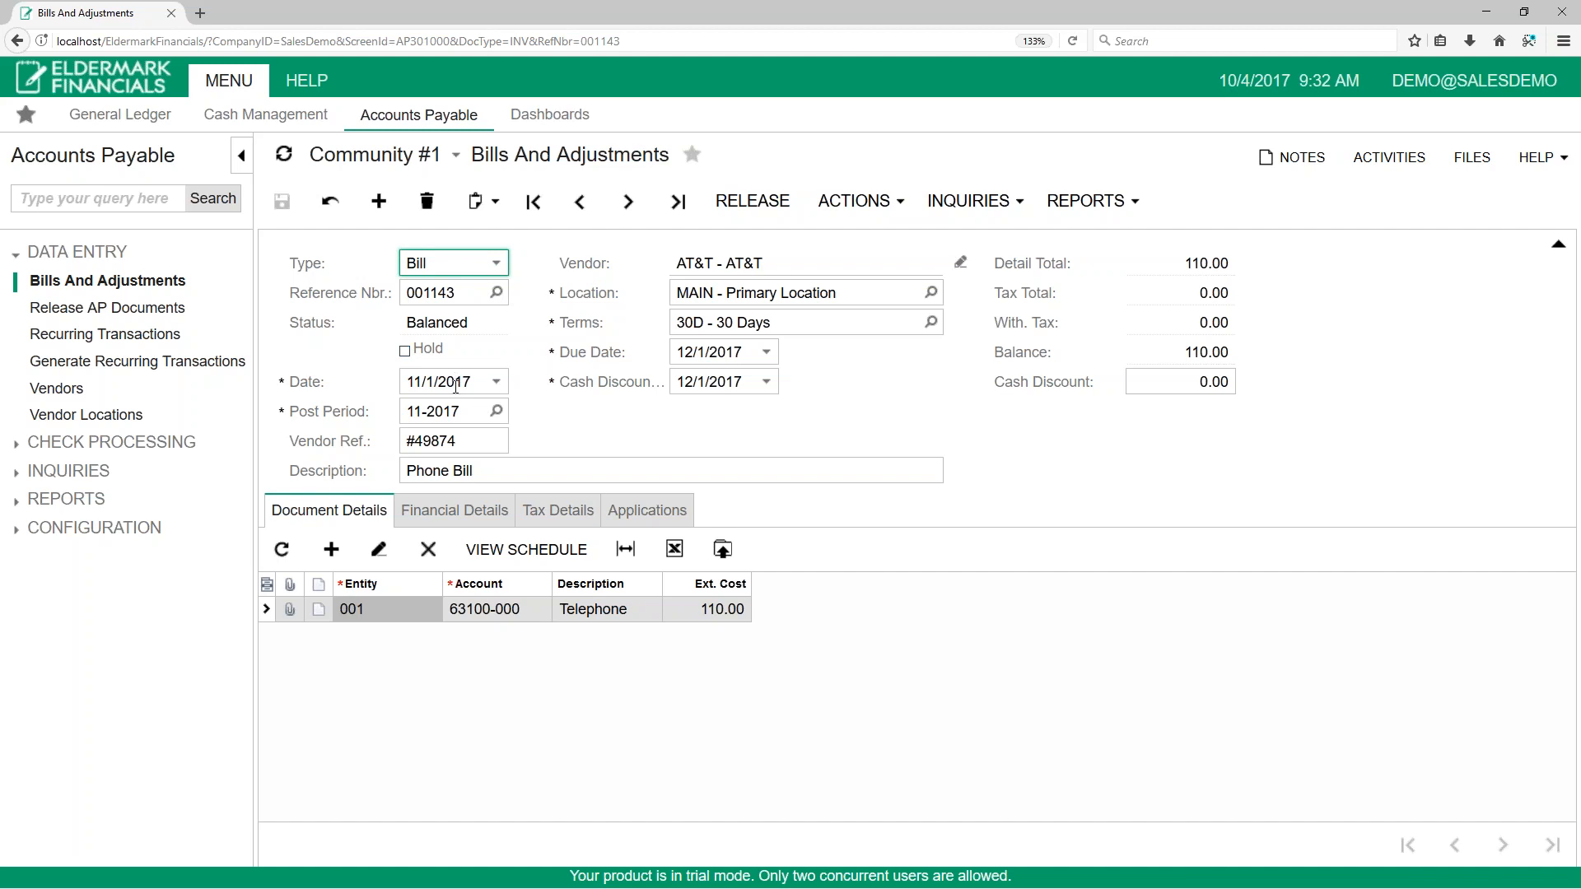
Step: Check Generate Recurring Transactions for schedules still due, and review the recurring schedule's generated documents again
left_click(161, 364)
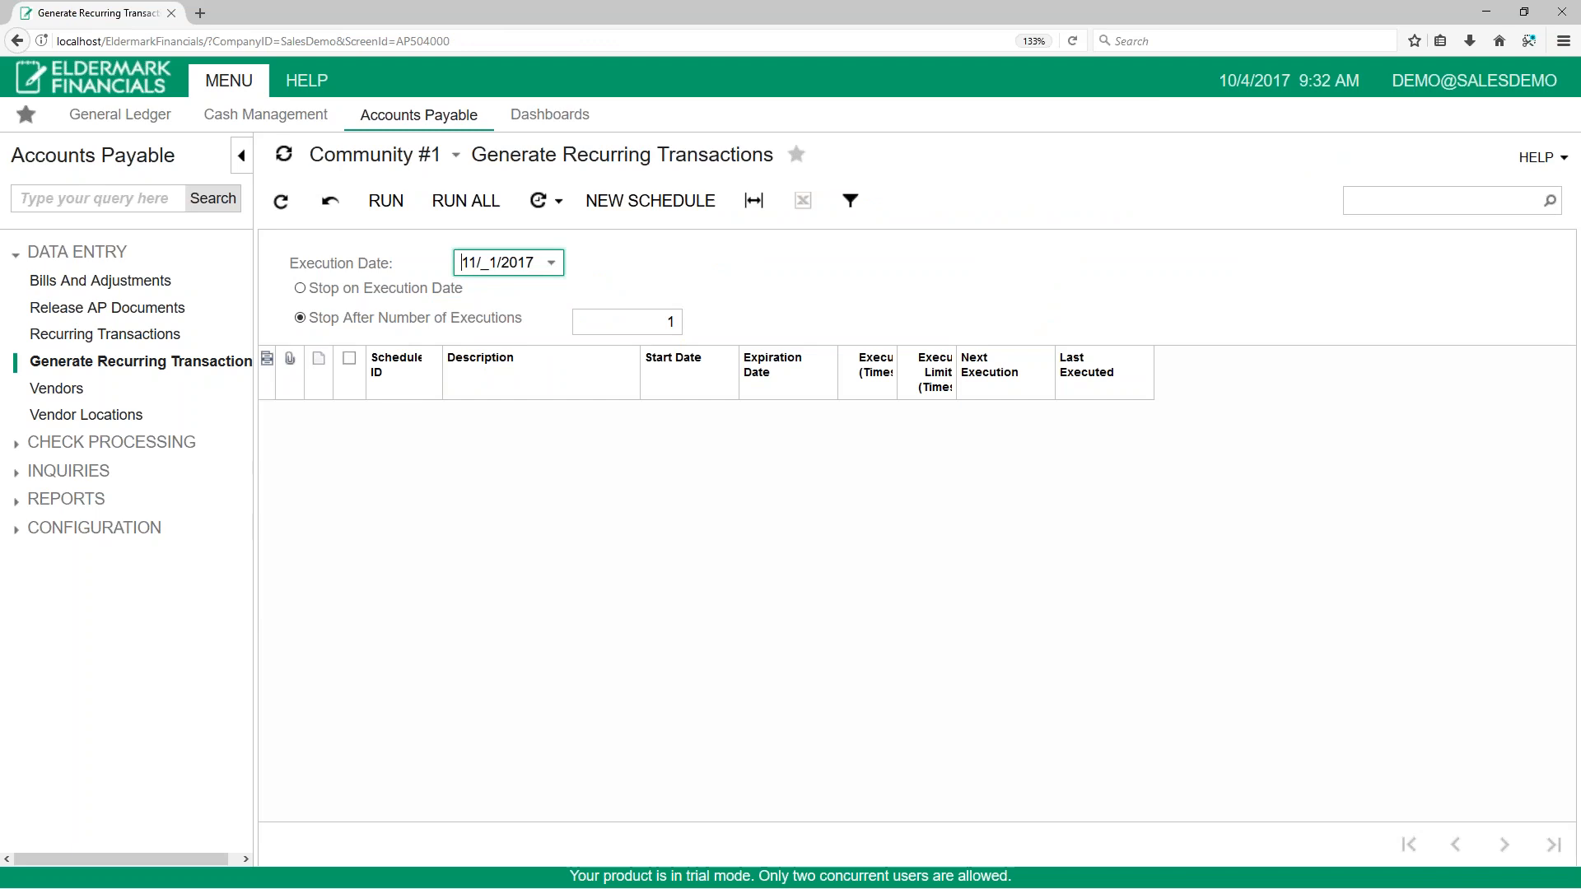
left_click(115, 334)
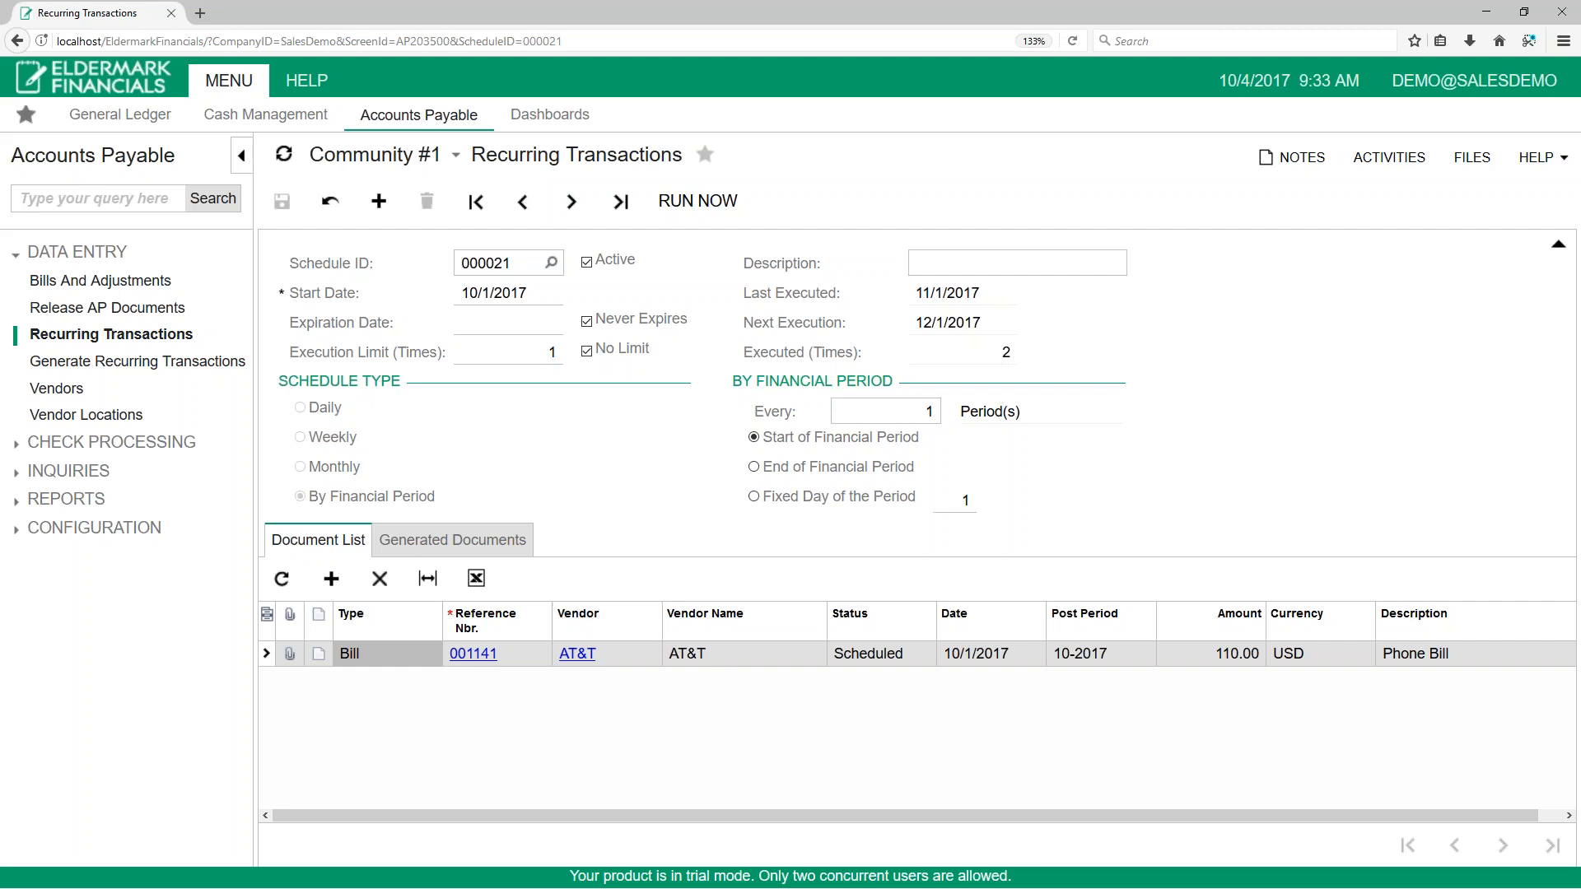
left_click(497, 547)
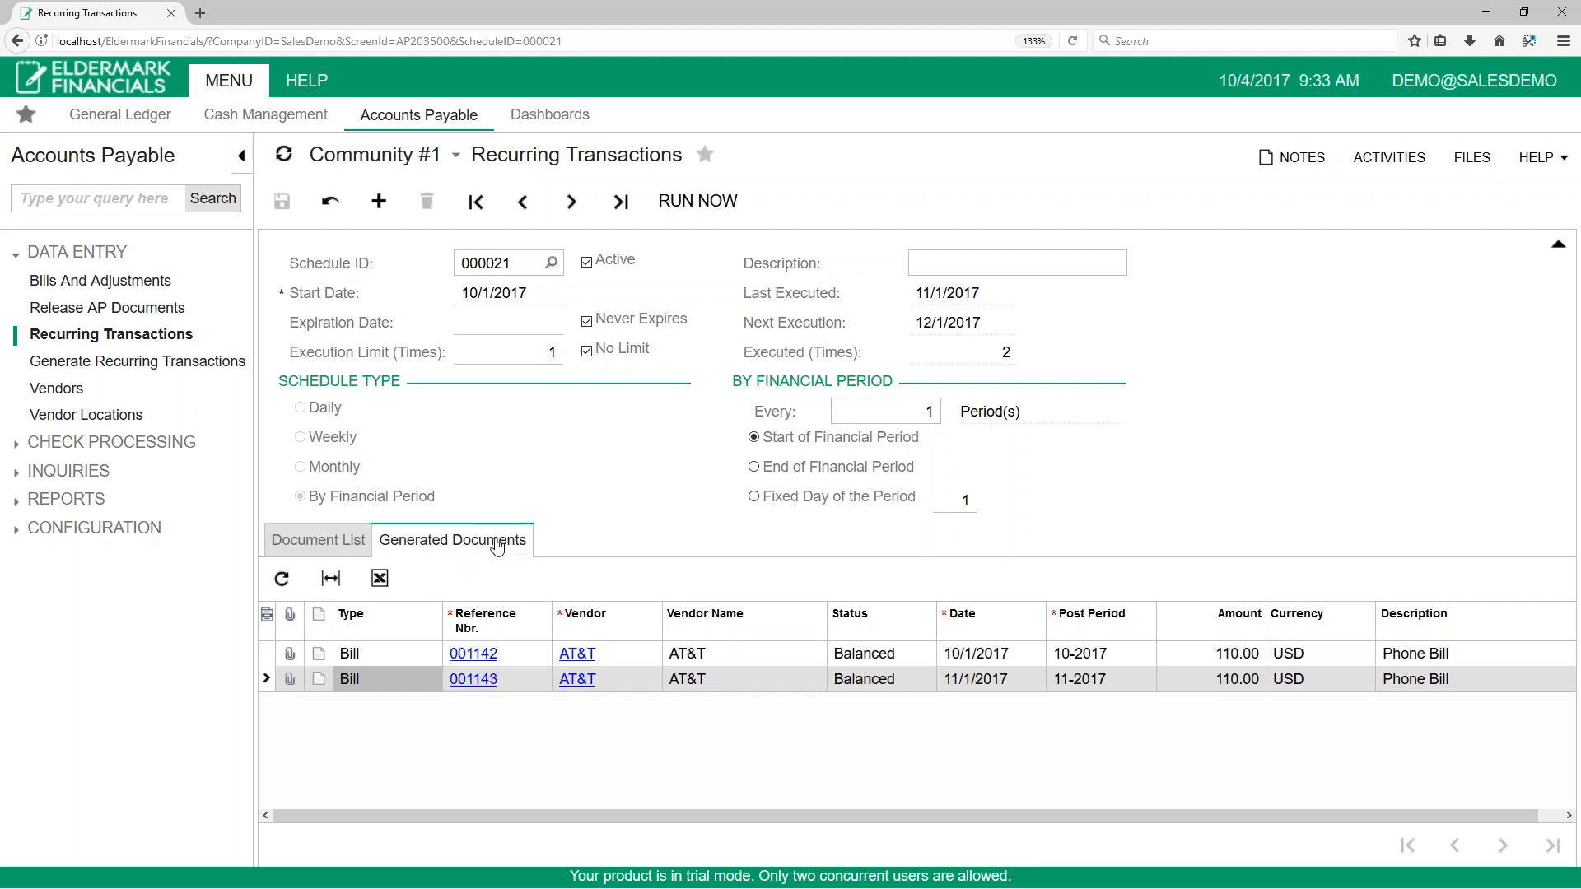